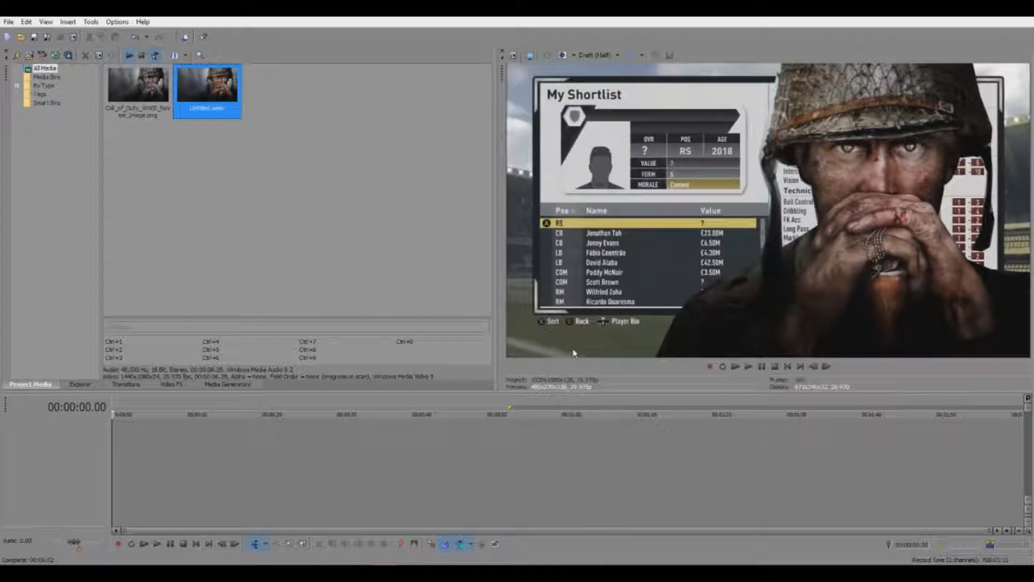
Preview both media items and place the Call_of_Duty_WWII_Reveal_Image.png still at the start of the timeline
left_click(317, 217)
left_click(149, 105)
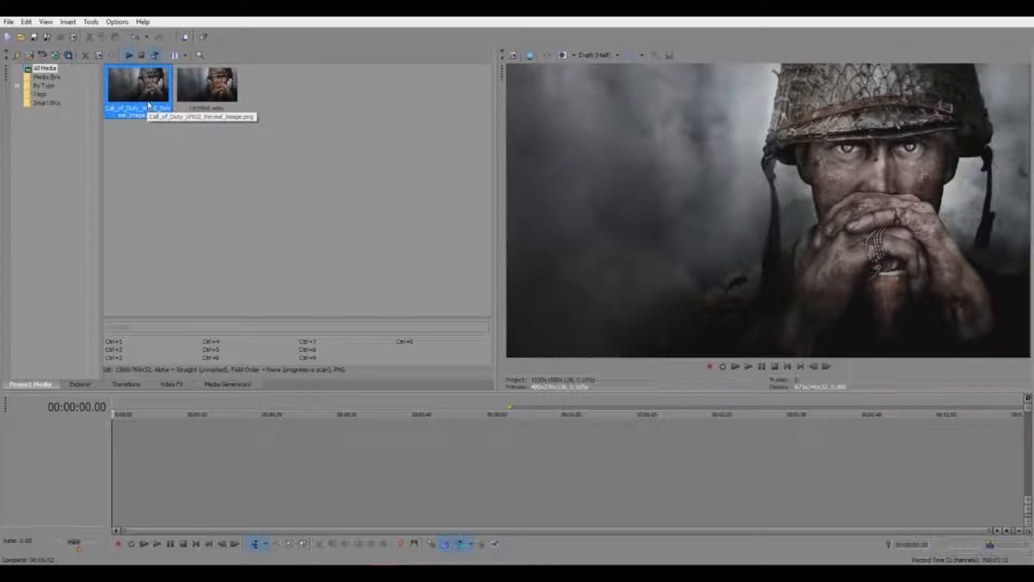
left_click(191, 97)
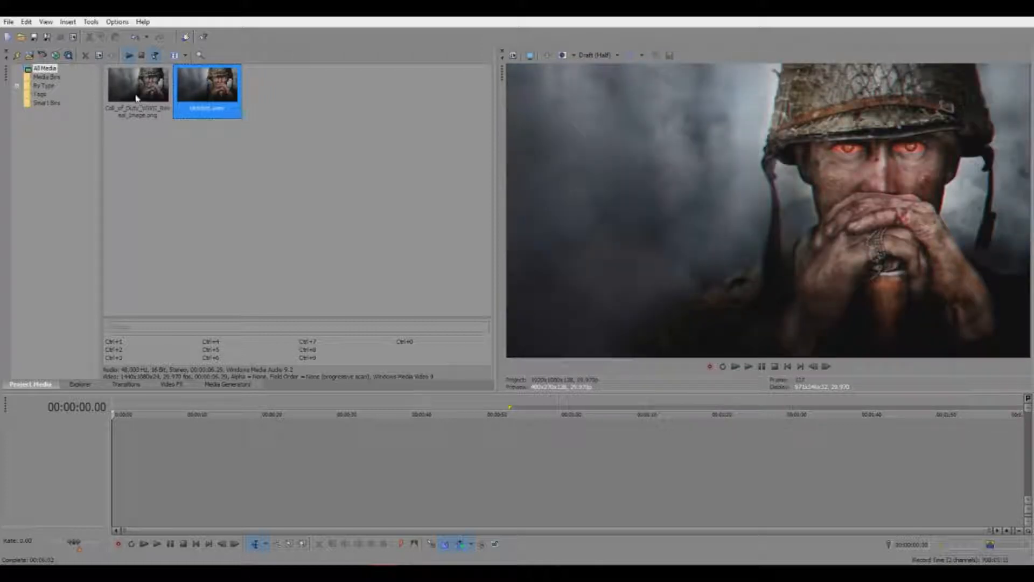
left_click(129, 89)
left_click_drag(141, 105, 171, 440)
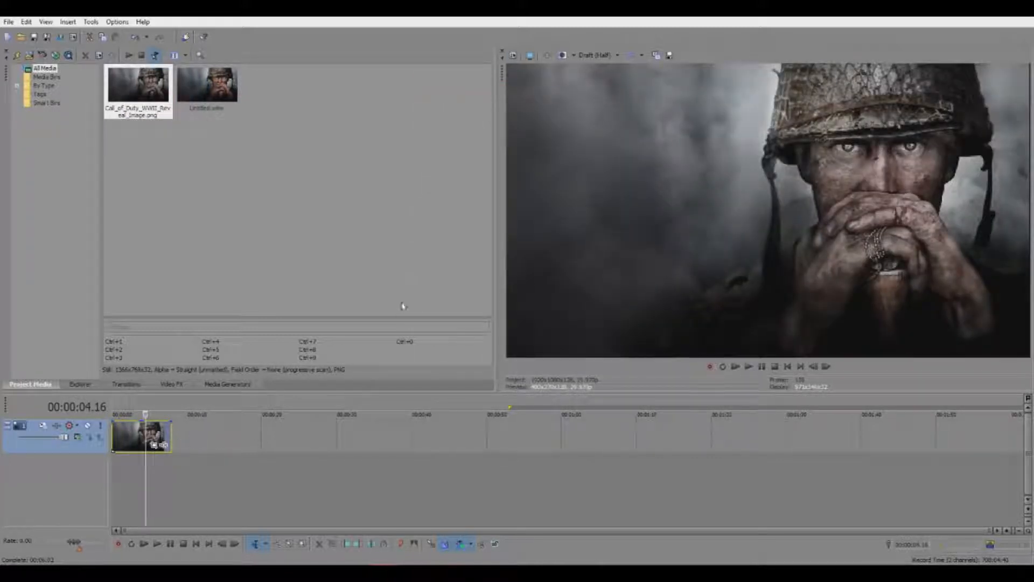
Set the project's stereoscopic 3D mode to Anaglyphic (red/cyan) and apply it
left_click(514, 56)
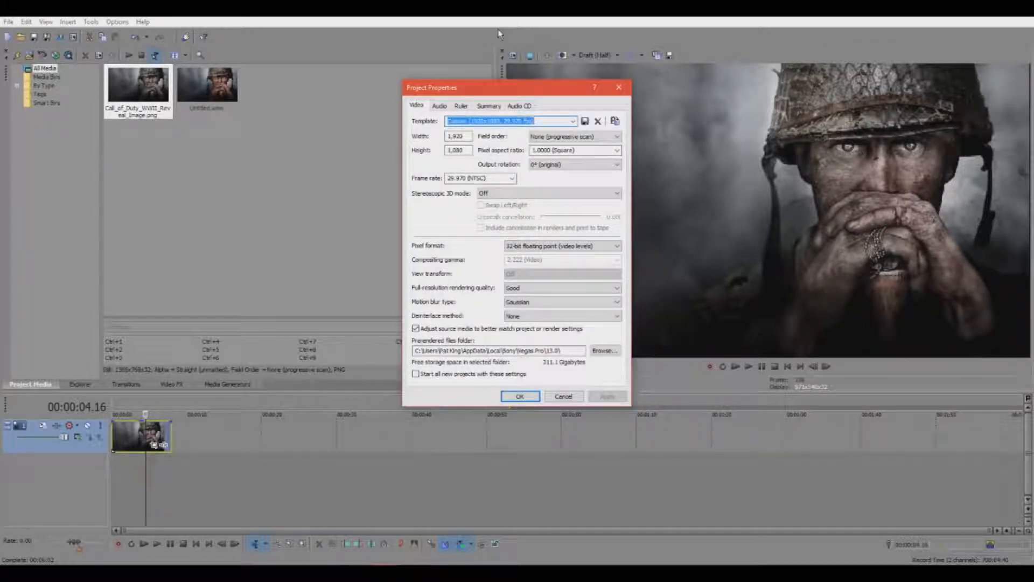
left_click(565, 396)
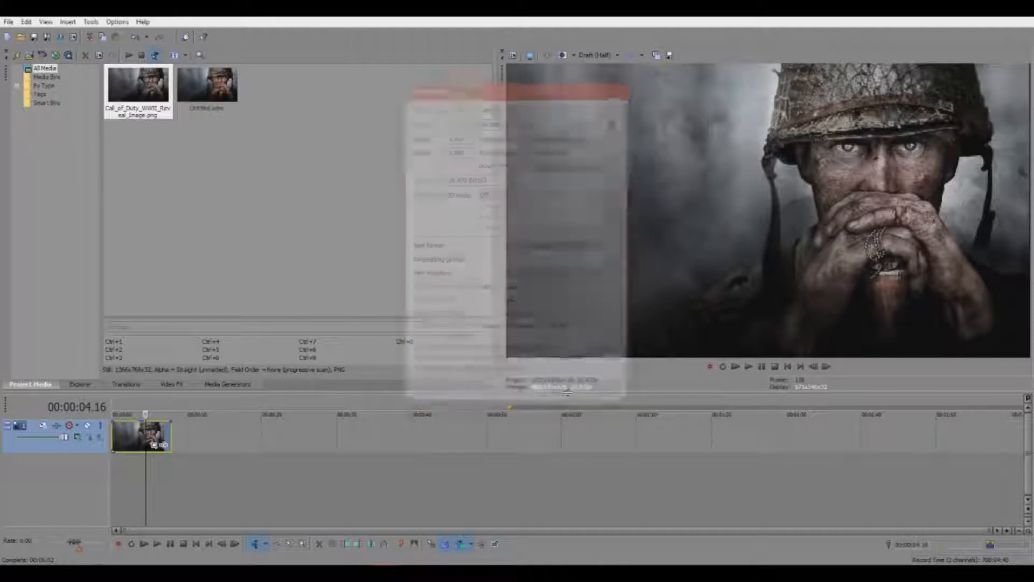
key("alt+Return")
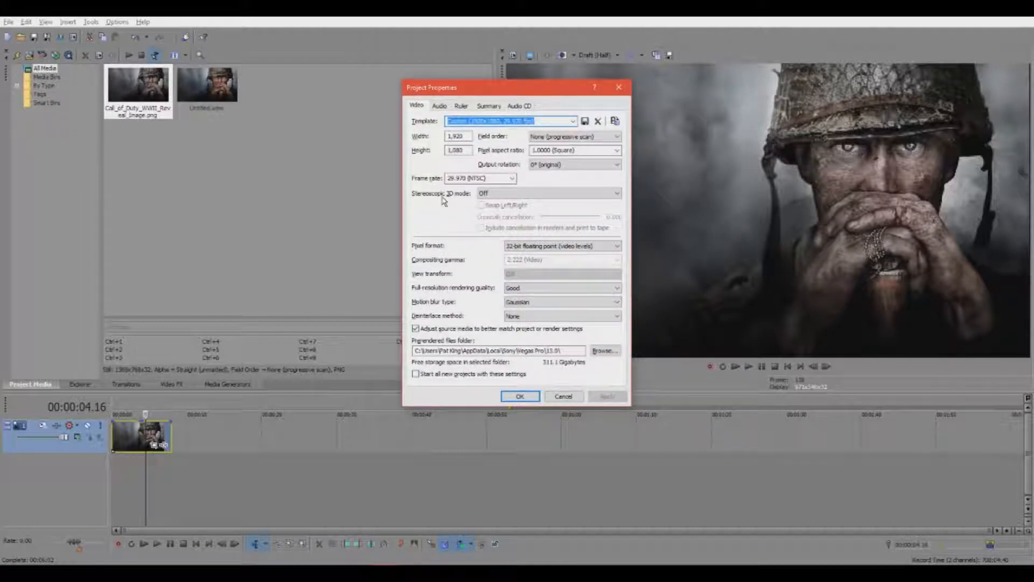
left_click(485, 195)
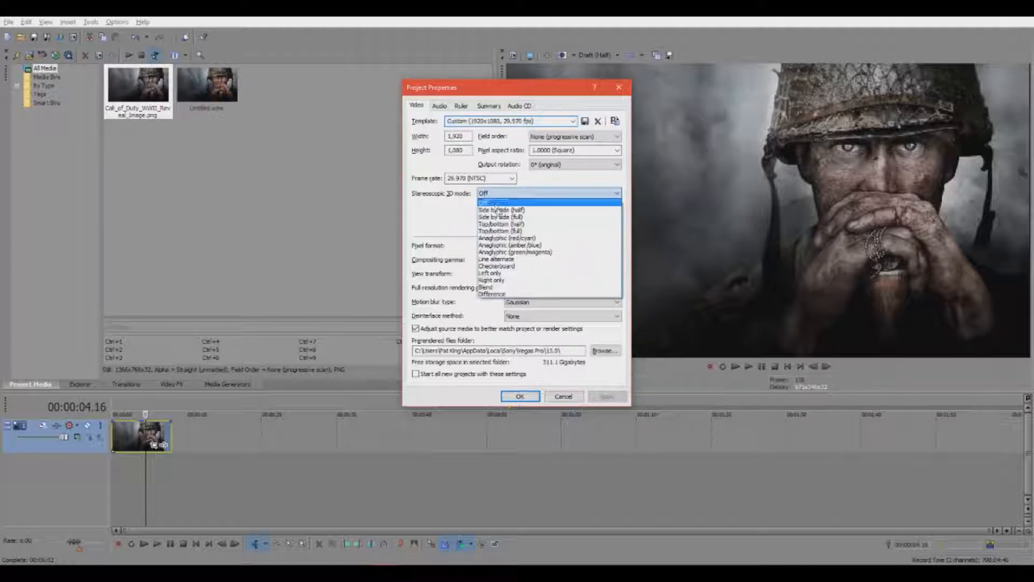
left_click(521, 241)
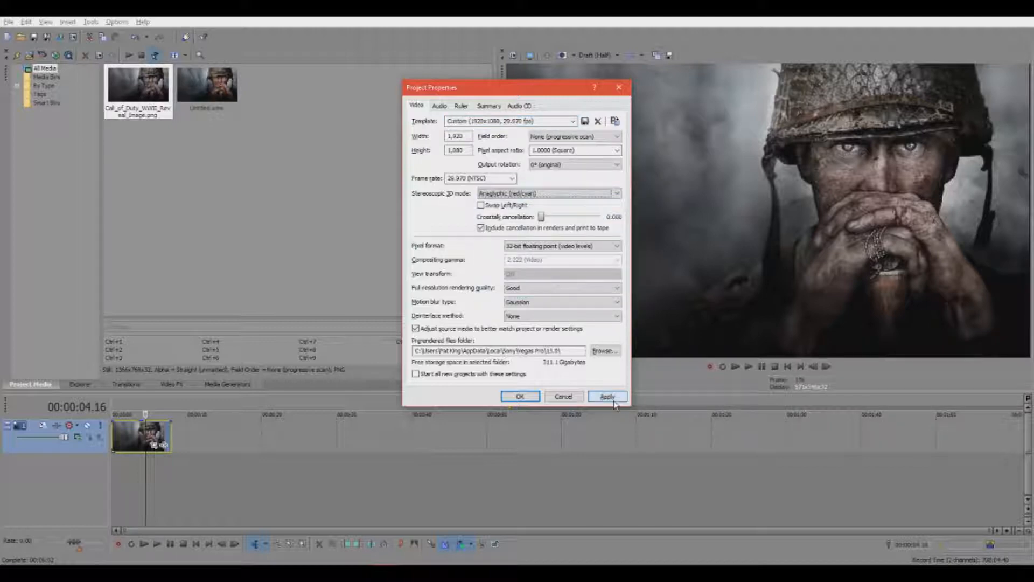
left_click(607, 397)
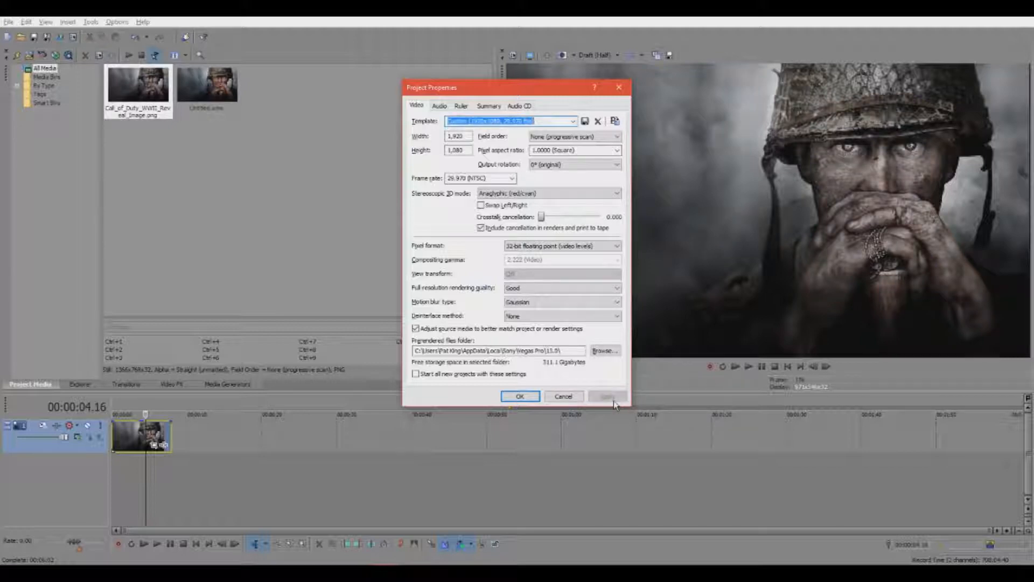
left_click(520, 397)
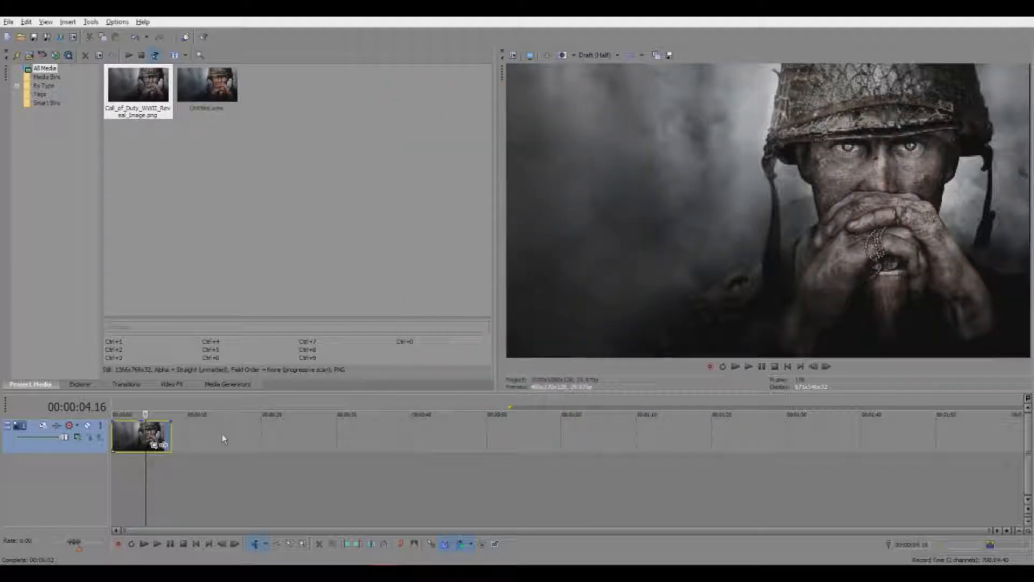
left_click(165, 446)
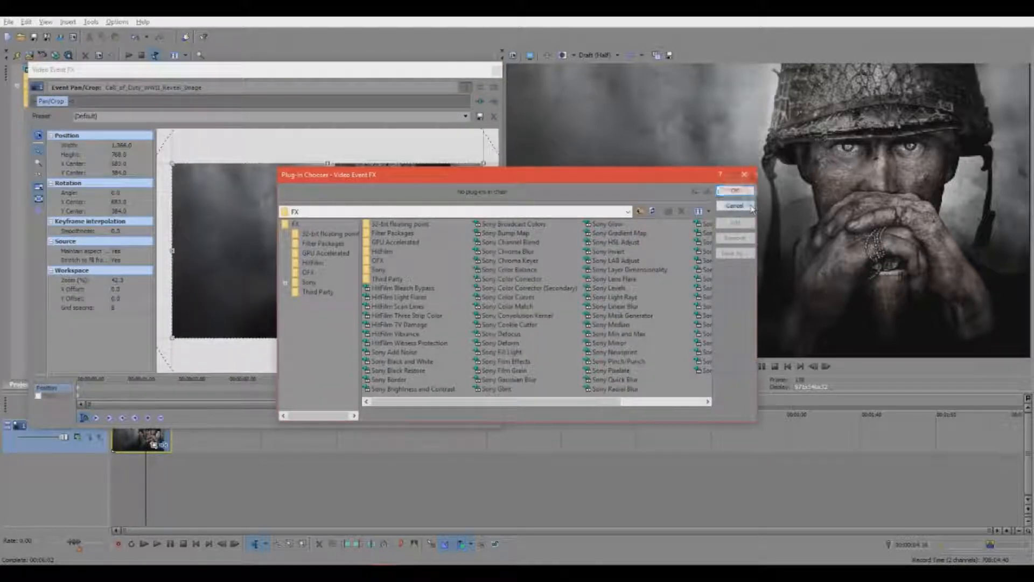
left_click(734, 191)
left_click(498, 72)
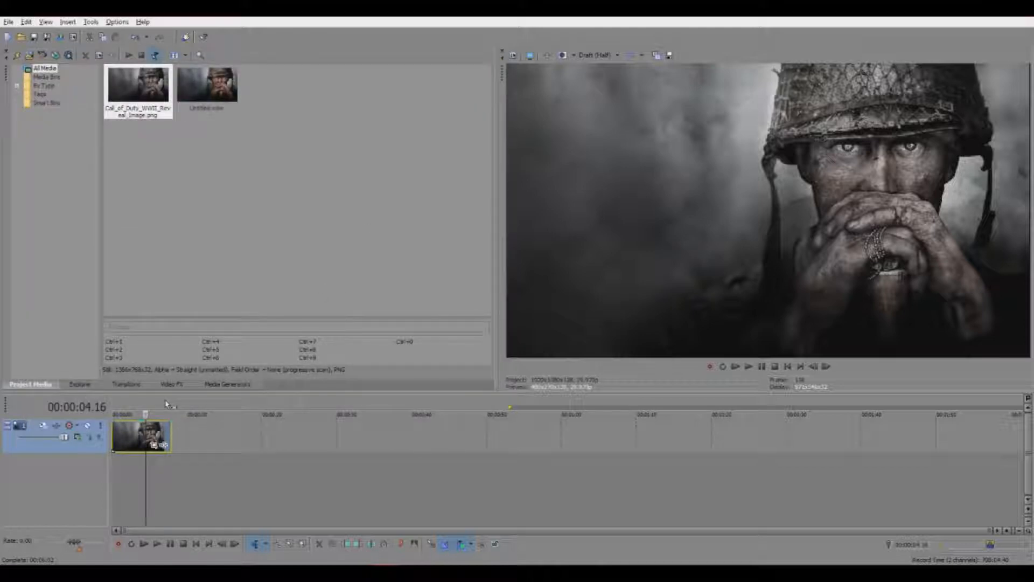
Apply the RGB Custom preset of the Saturation Adjust effect to the image event on the timeline
left_click(172, 384)
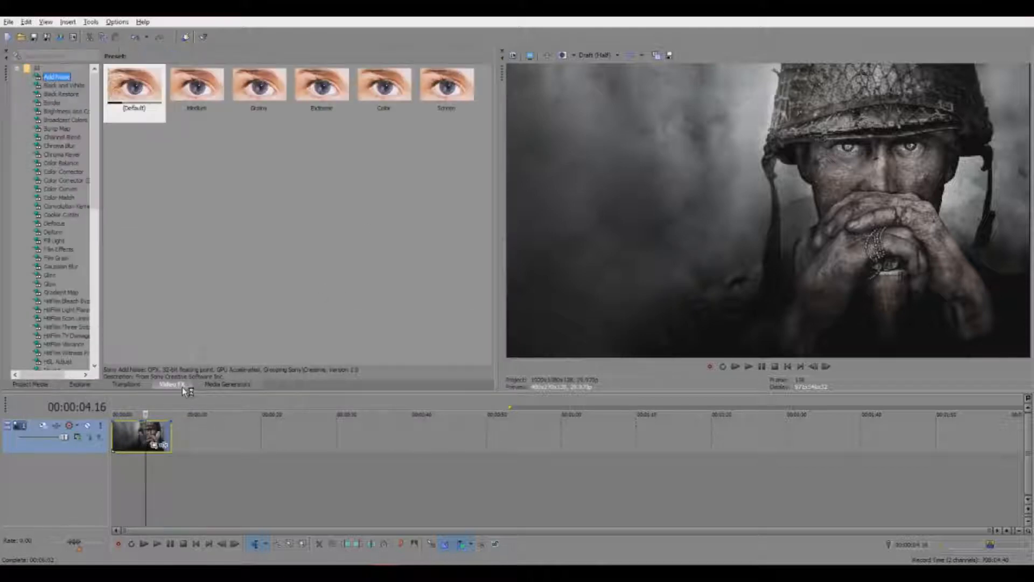
scroll(78, 139, "down", 3)
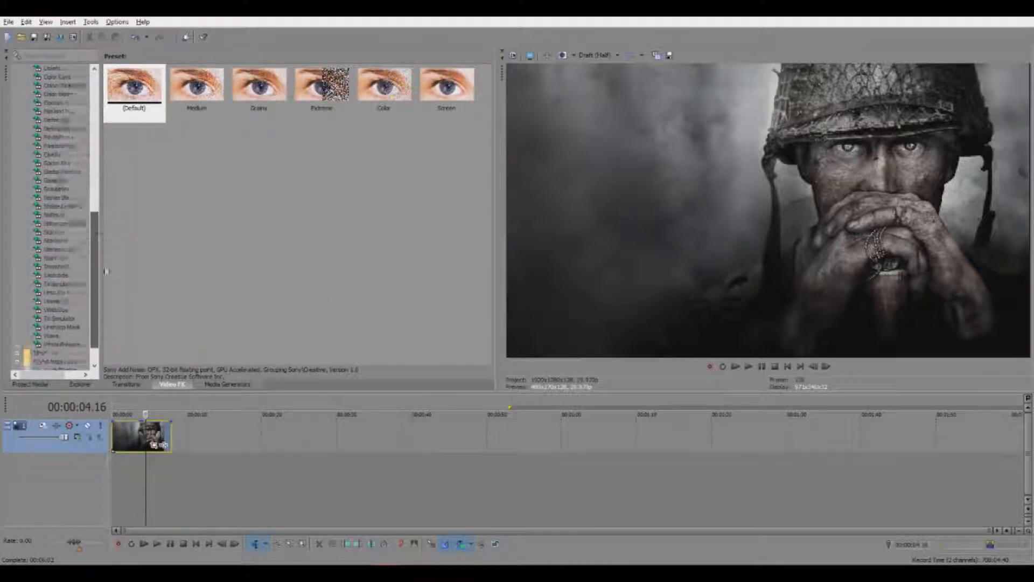
scroll(110, 140, "up", 2)
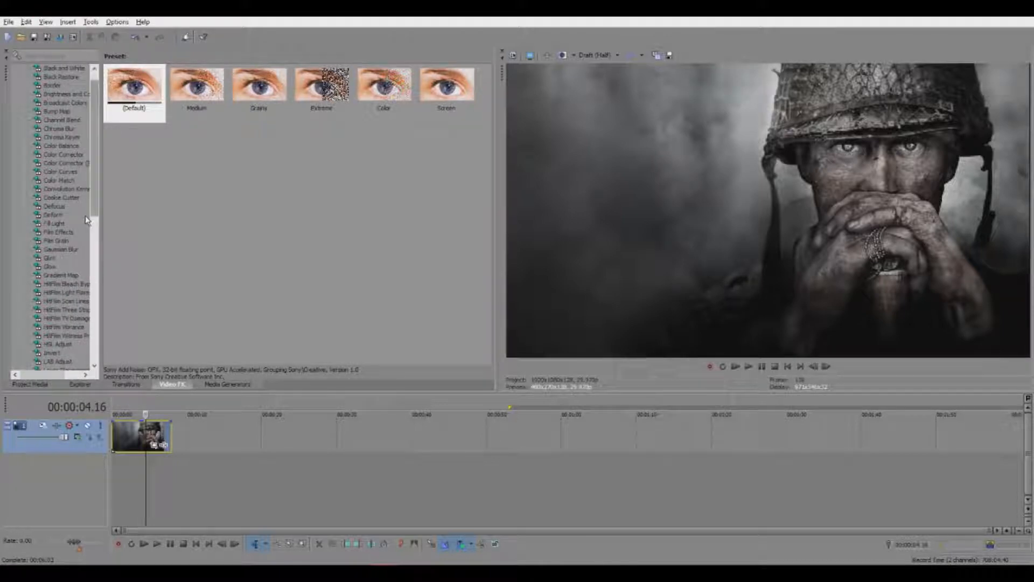
scroll(75, 224, "down", 1)
scroll(76, 224, "down", 10)
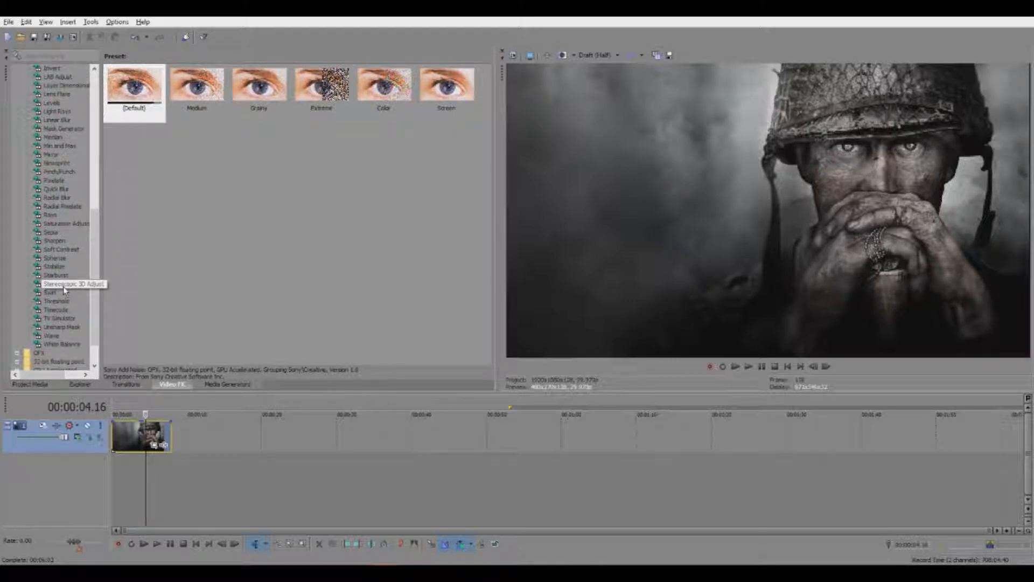
left_click(63, 288)
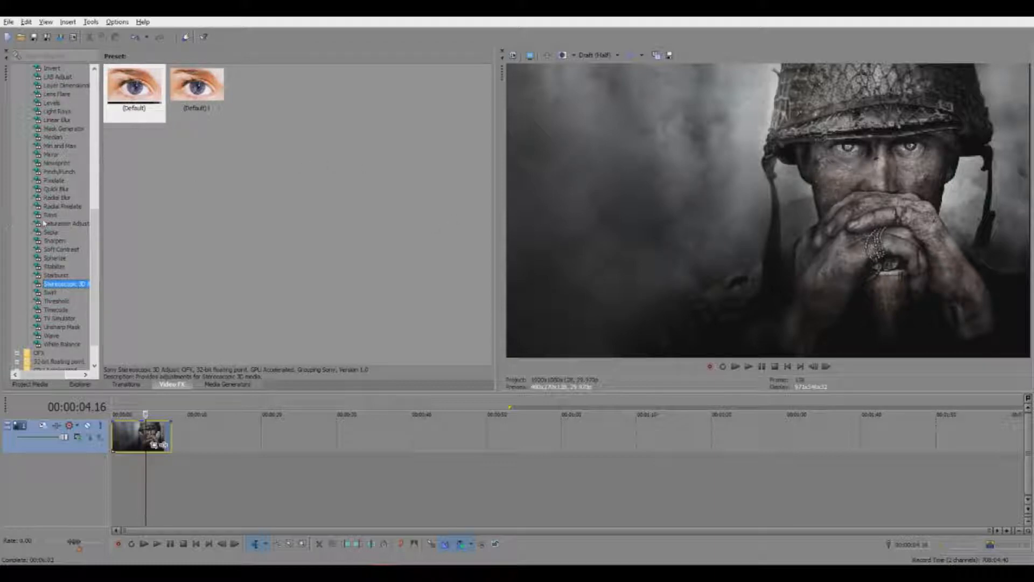
left_click(59, 223)
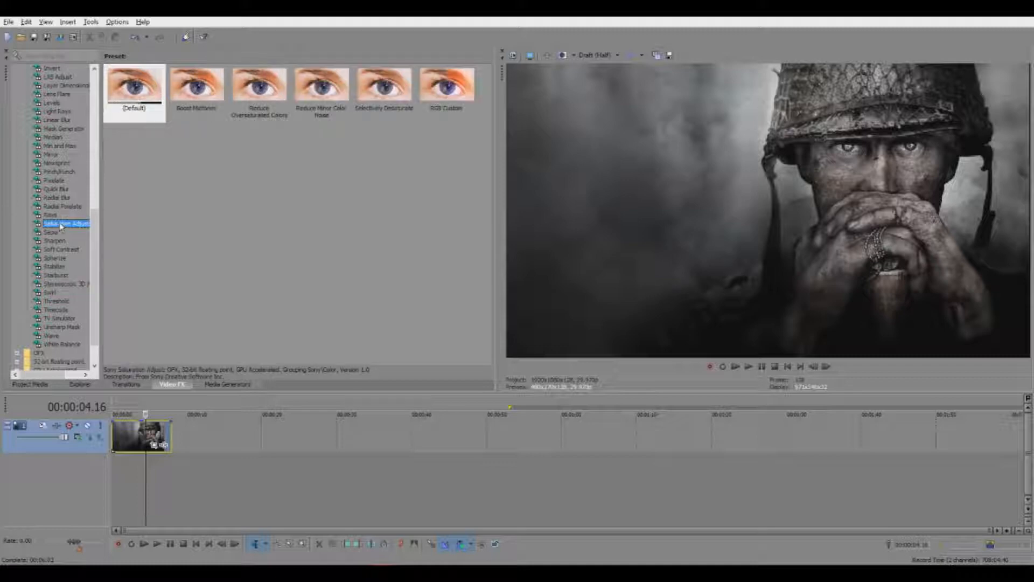
left_click(451, 104)
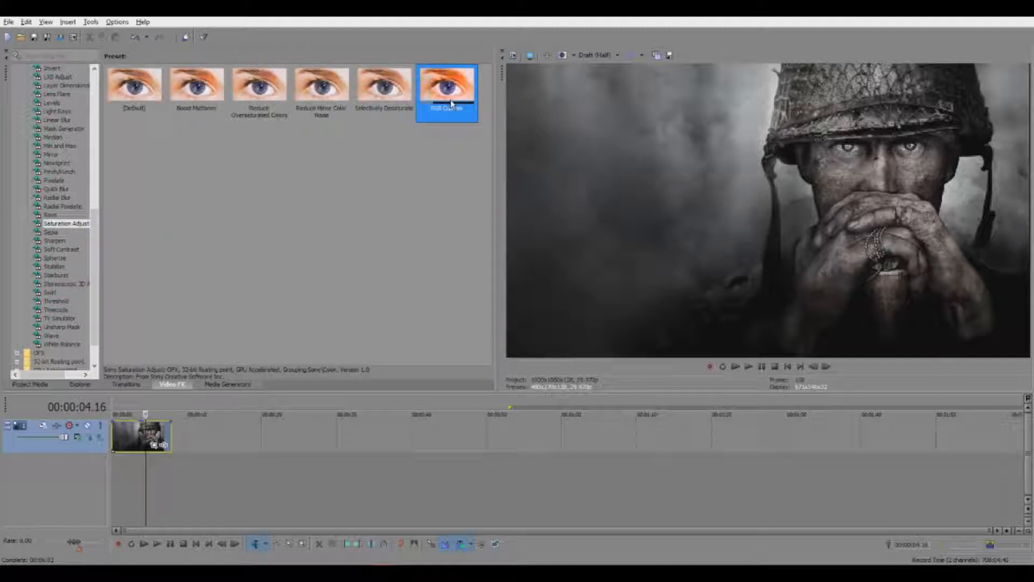
left_click_drag(451, 104, 156, 437)
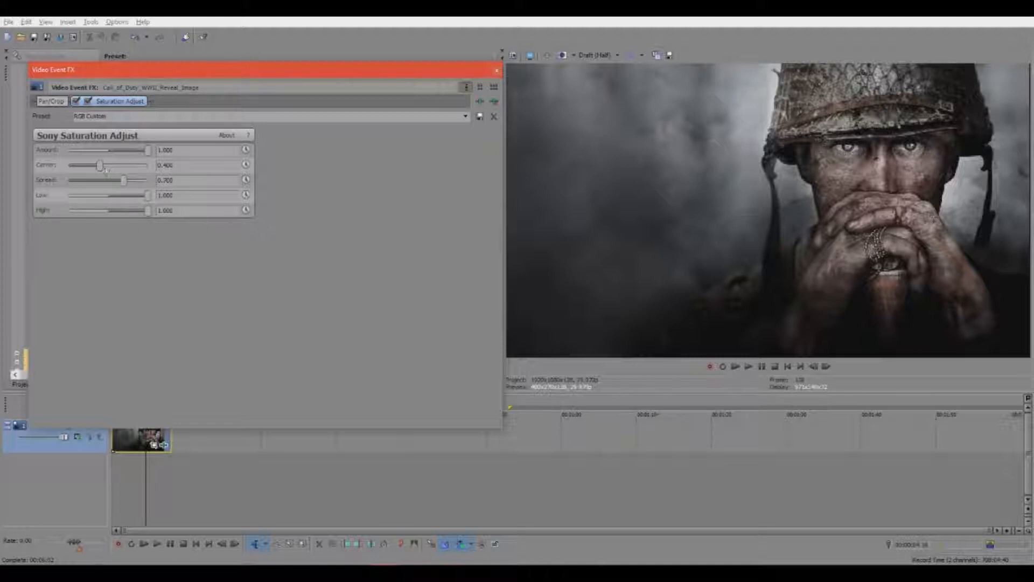
Set both Center and Spread of the Saturation Adjust effect to 0.5
left_click_drag(125, 180, 114, 183)
left_click_drag(177, 165, 125, 174)
type("0.5")
key("Return")
key("Tab")
type("0.5")
key("Return")
Add the Sony Color Corrector (Secondary) effect to the image event's effect chain
left_click(481, 101)
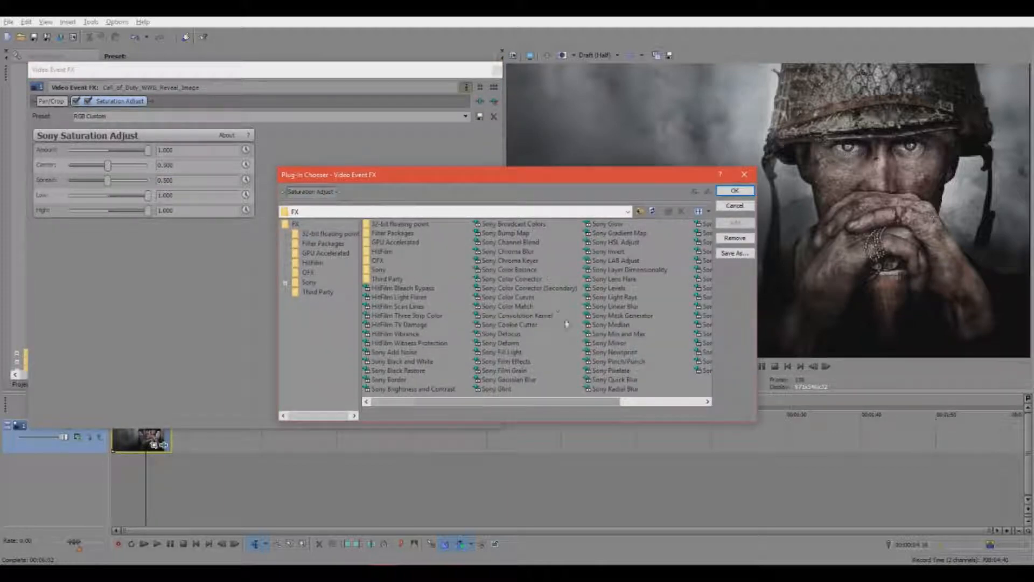
left_click(550, 291)
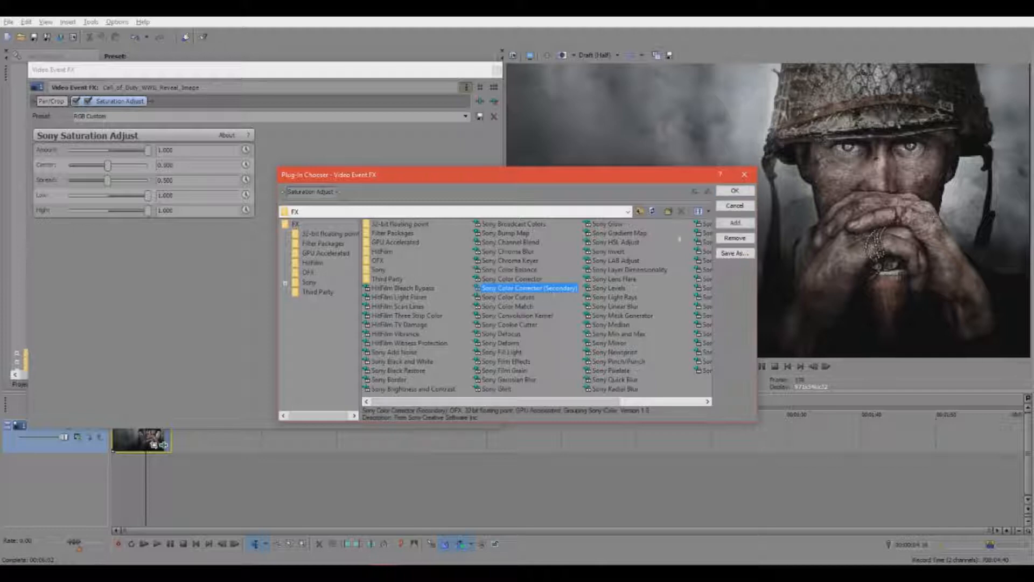
left_click(734, 223)
left_click(734, 191)
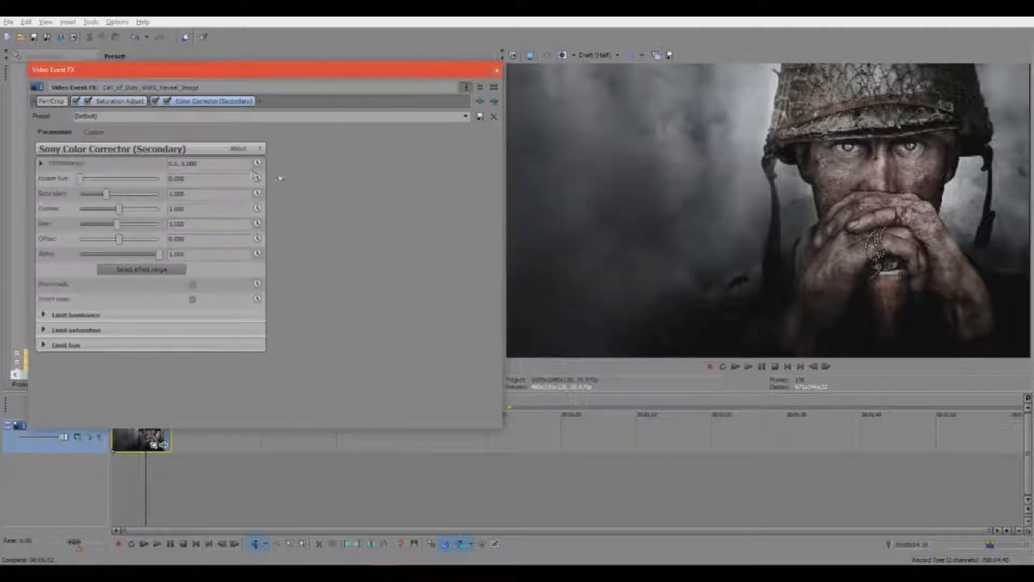
Set the Color Corrector (Secondary) saturation to 2 and close the event's effect settings
double_click(202, 193)
type("2")
key("Return")
left_click(495, 71)
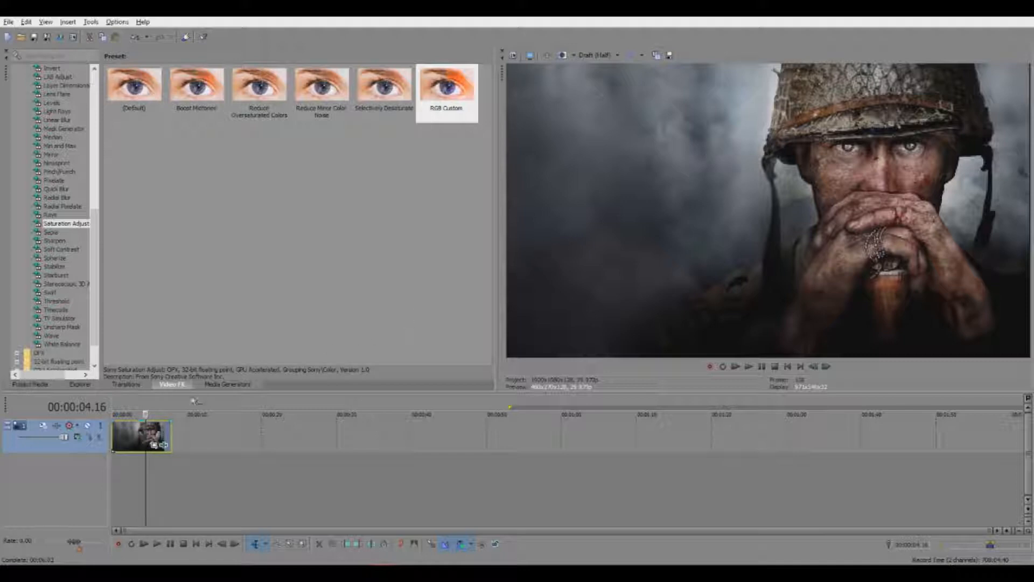
Split the image event at 00:00:02.07 and 00:00:05.18 to make three segments
left_click(129, 439)
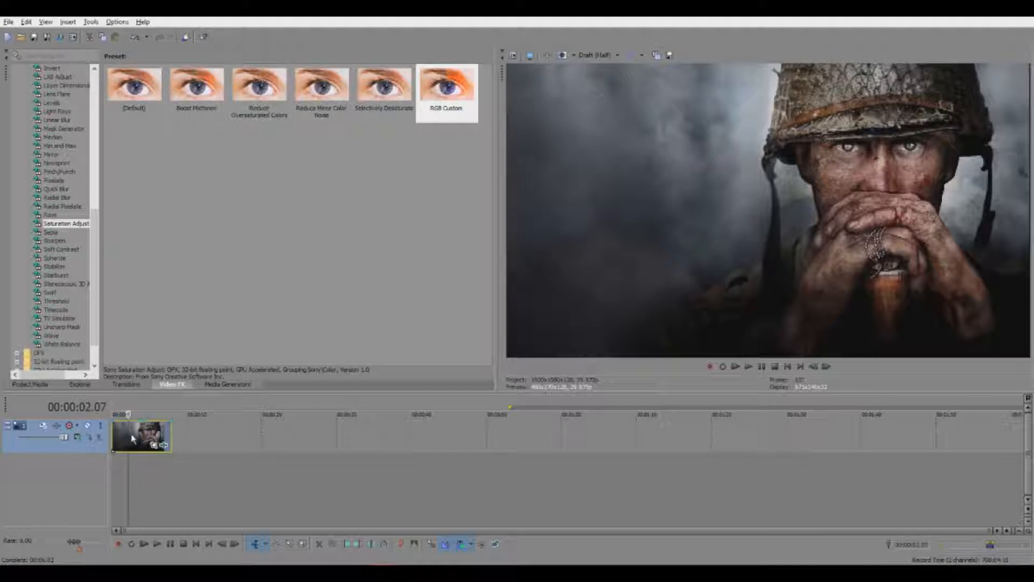
key("s")
left_click(154, 436)
key("s")
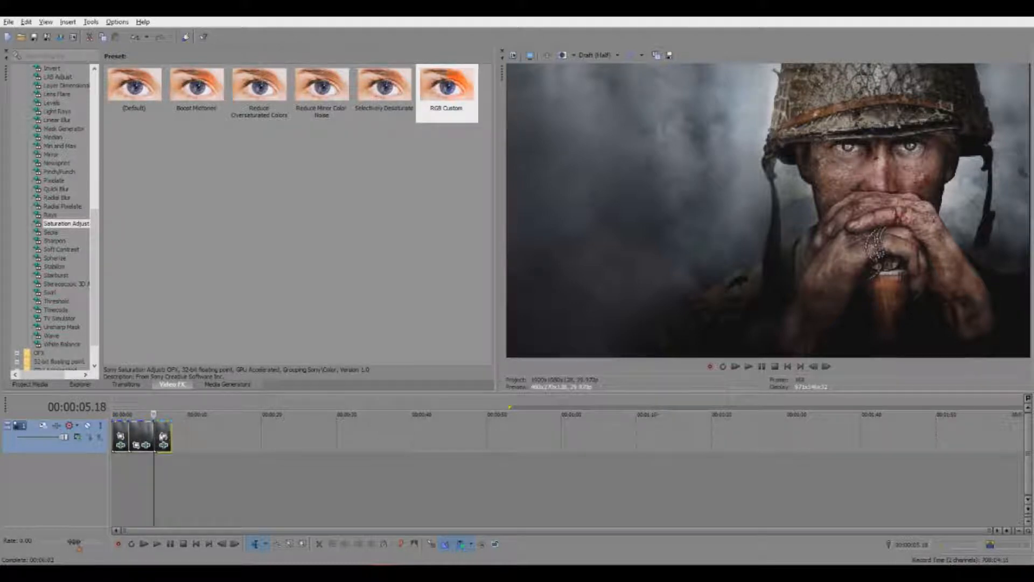
Add the Sony Stereoscopic 3D Adjust effect to the middle segment of the image
left_click(147, 445)
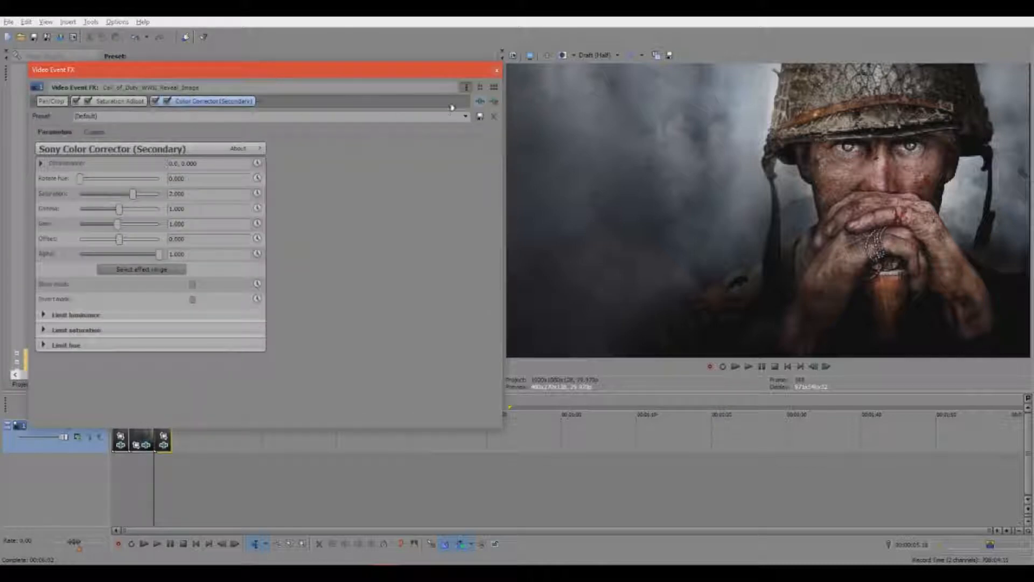
left_click(480, 101)
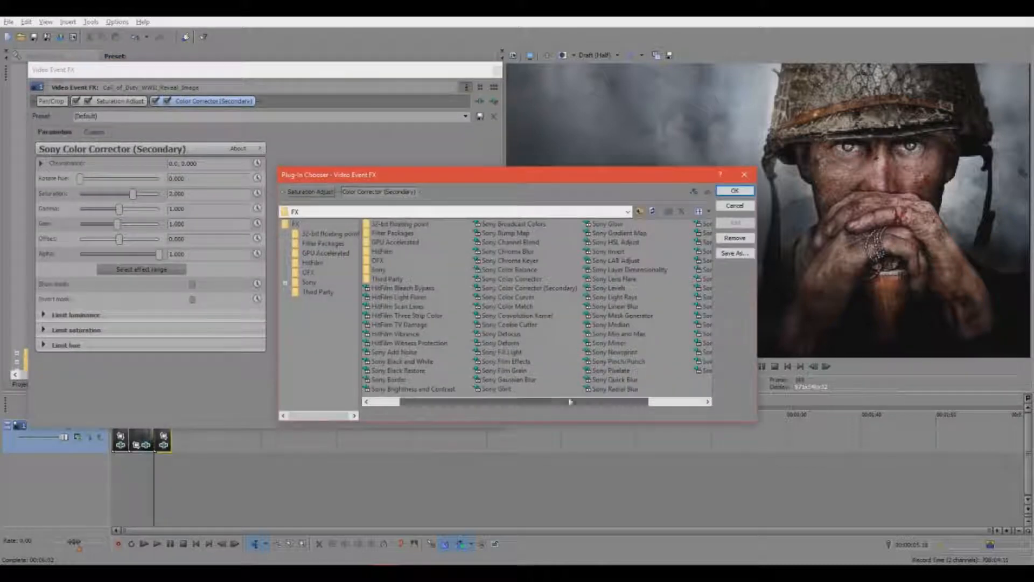
scroll(644, 306, "down", 1)
left_click(644, 306)
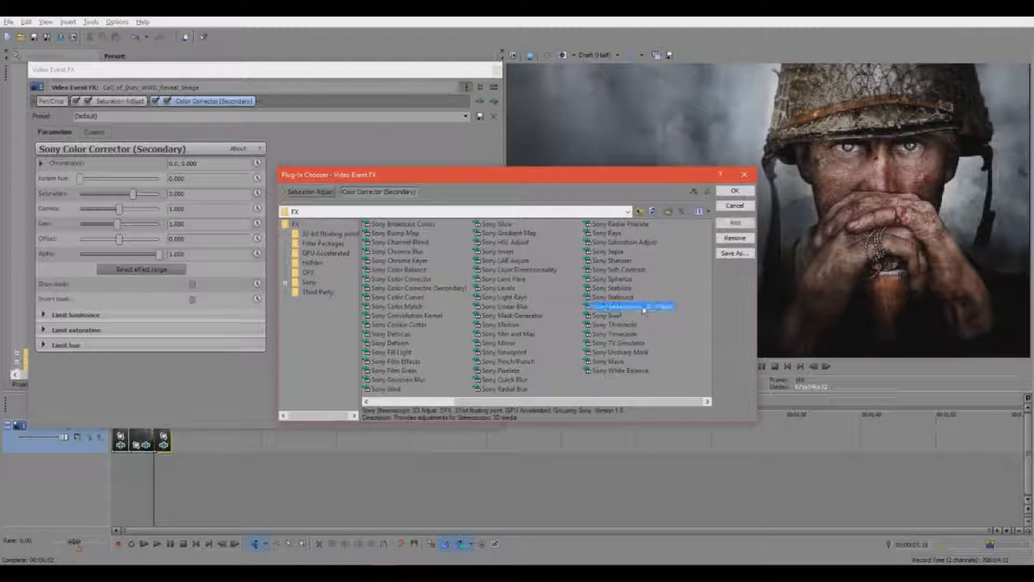
left_click(735, 222)
left_click(734, 192)
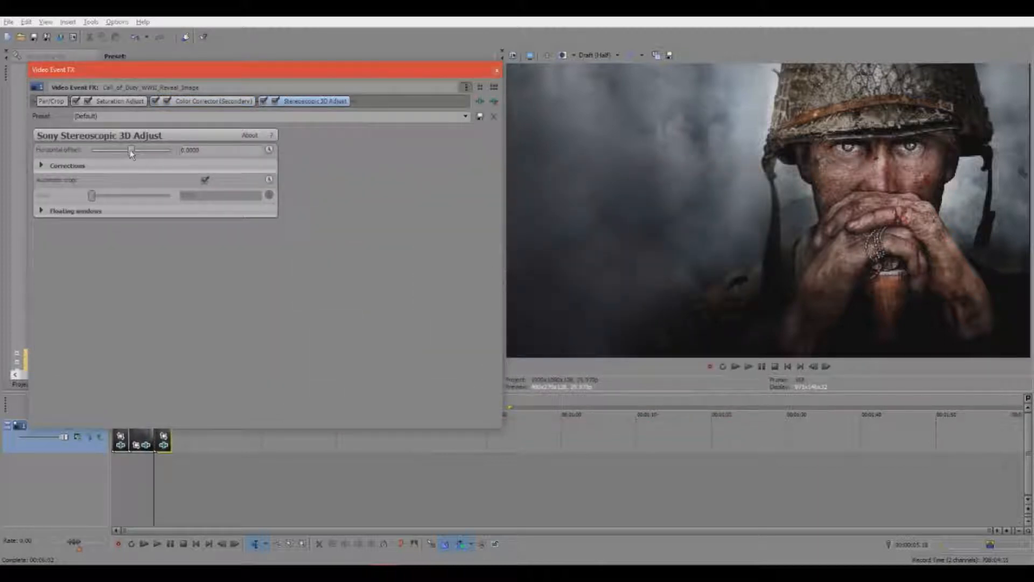
Try a horizontal offset of about 0.06 on the middle segment with the playhead over it, and reset the offset to 0
left_click_drag(134, 153, 156, 156)
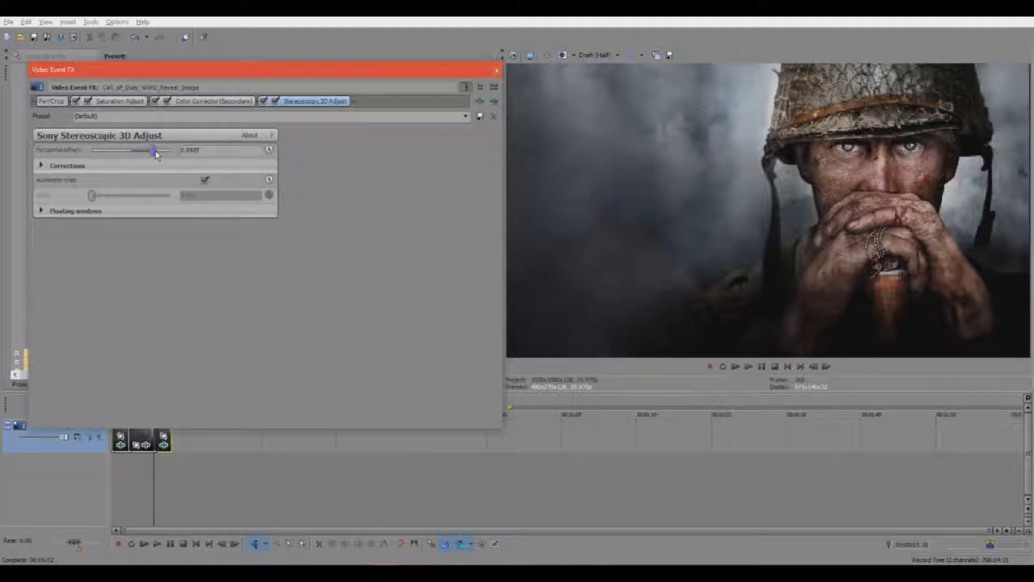
left_click(144, 440)
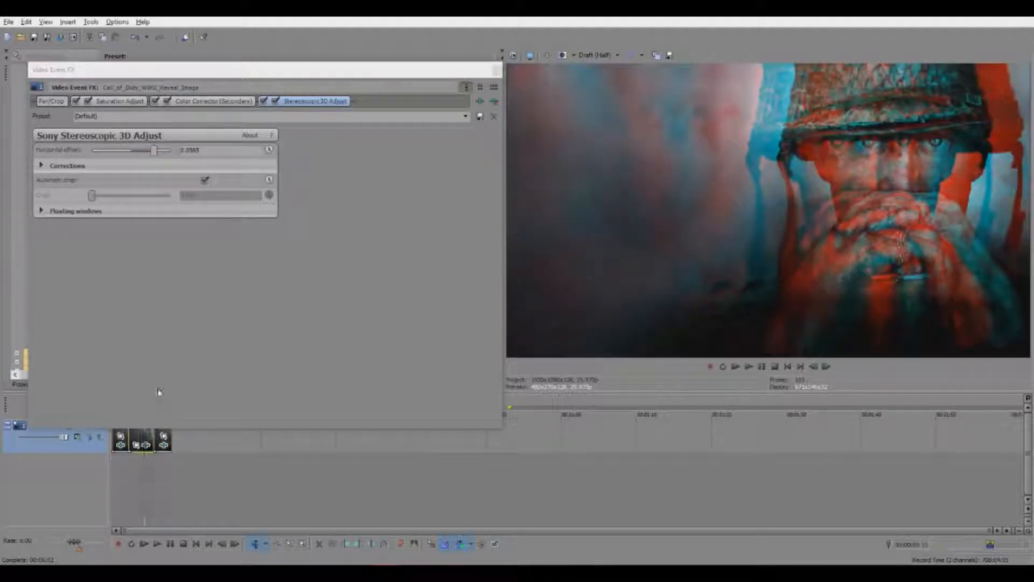
mouse_move(155, 156)
left_mouse_down()
mouse_move(116, 156)
mouse_move(151, 153)
left_mouse_up()
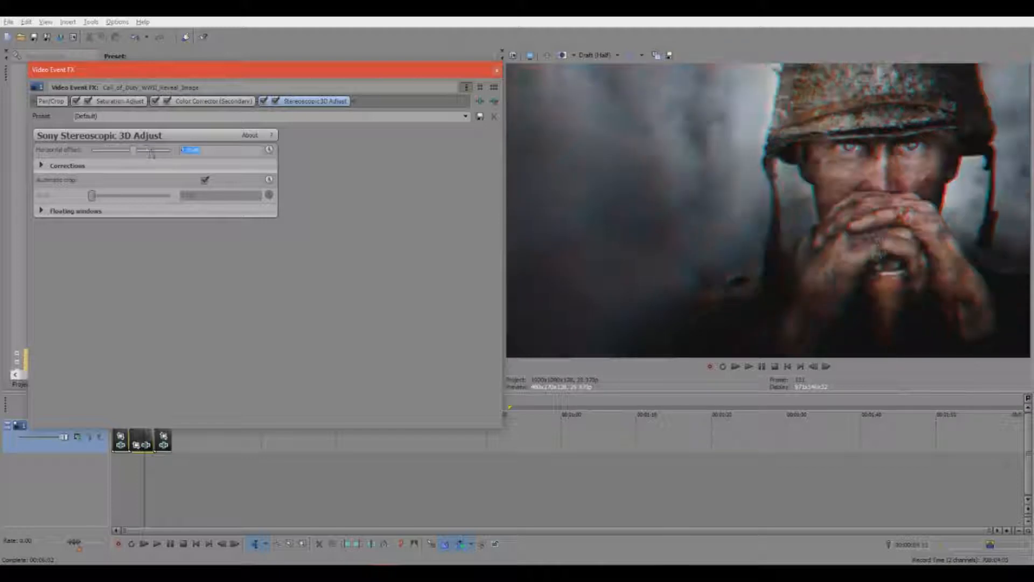
double_click(144, 154)
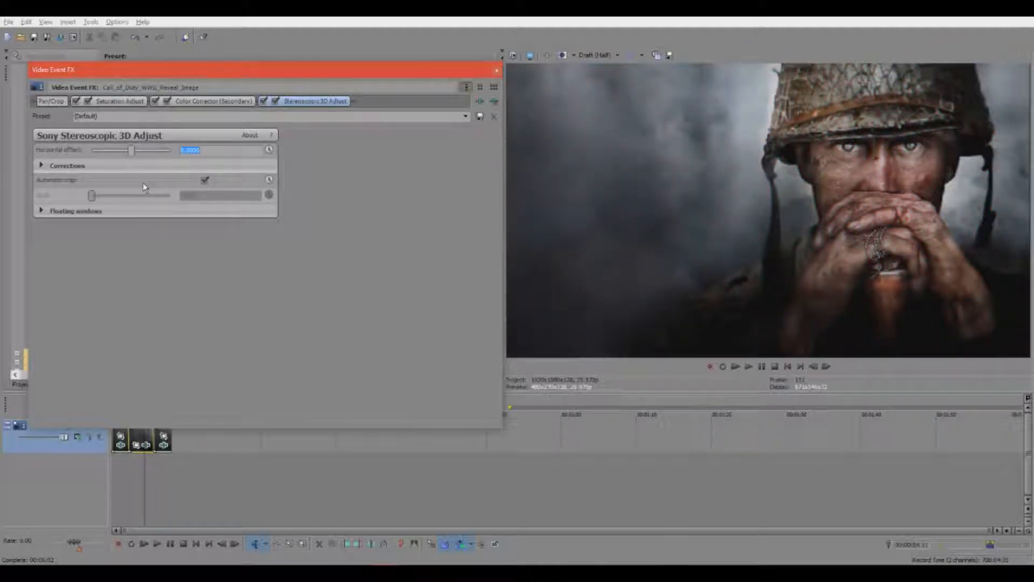
Enable keyframe animation for the horizontal offset of the middle segment's Stereoscopic 3D Adjust effect
left_click(268, 153)
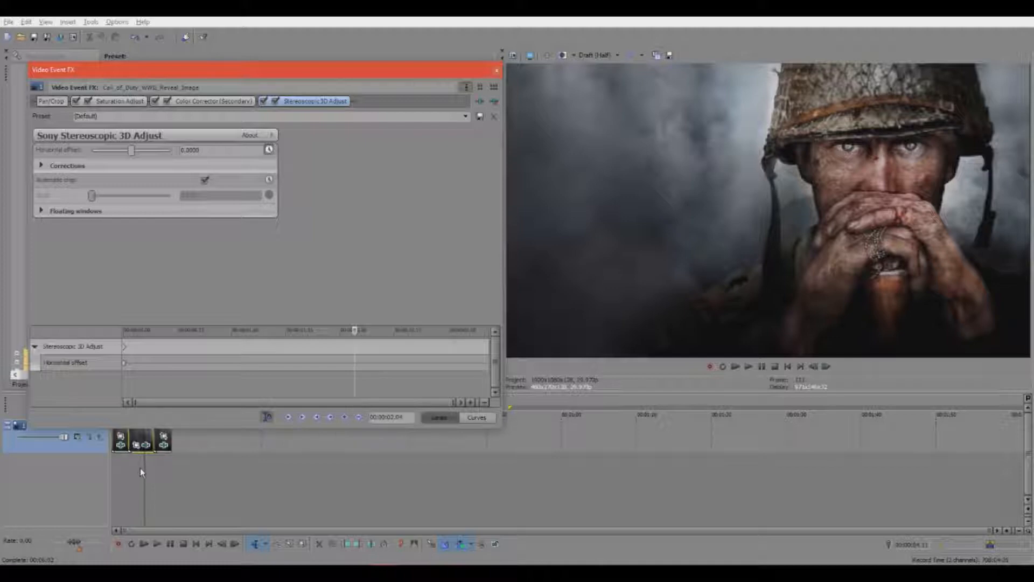
Move the initial horizontal offset keyframe to 00:00:00.16 and add a keyframe of about 0.028 at 00:00:00.29
left_click_drag(356, 330, 257, 330)
left_click_drag(125, 350, 180, 347)
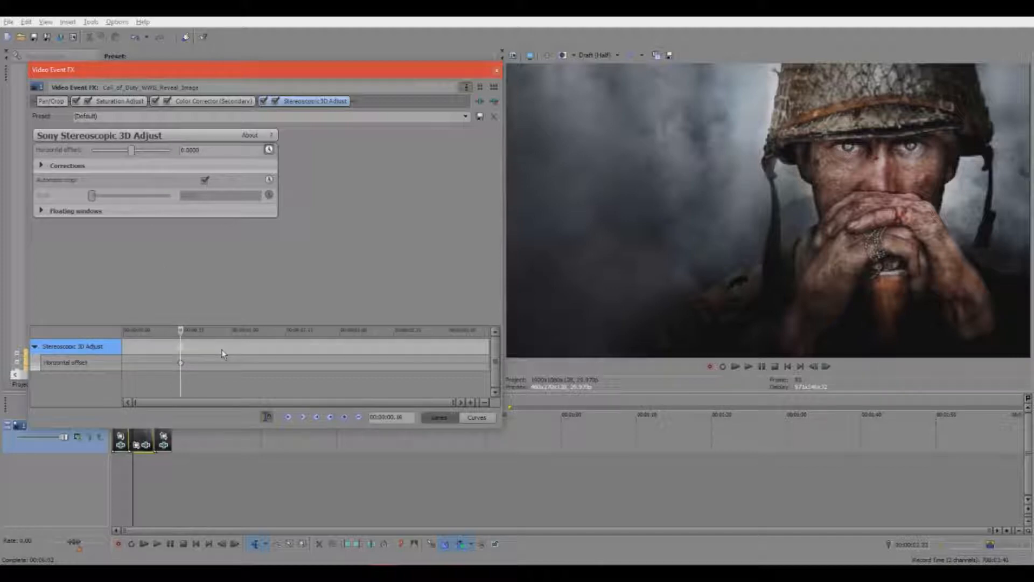
left_click_drag(180, 333, 227, 332)
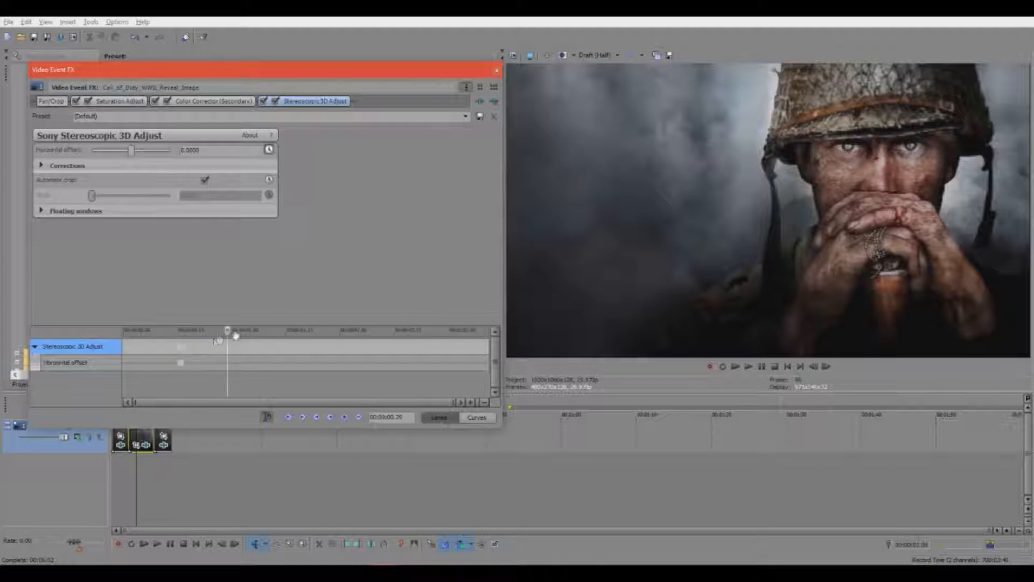
left_click_drag(134, 153, 143, 152)
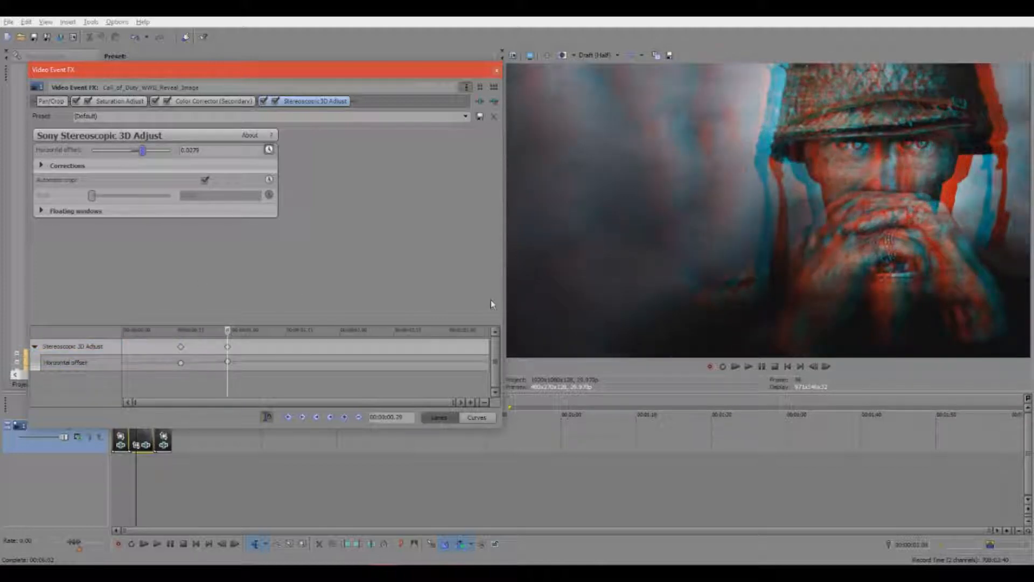
Preview the split, and copy the zero horizontal offset keyframe from 00:00:00.16 to 00:00:01.10
left_click(147, 332)
left_click_drag(149, 333, 228, 329)
left_click(181, 347)
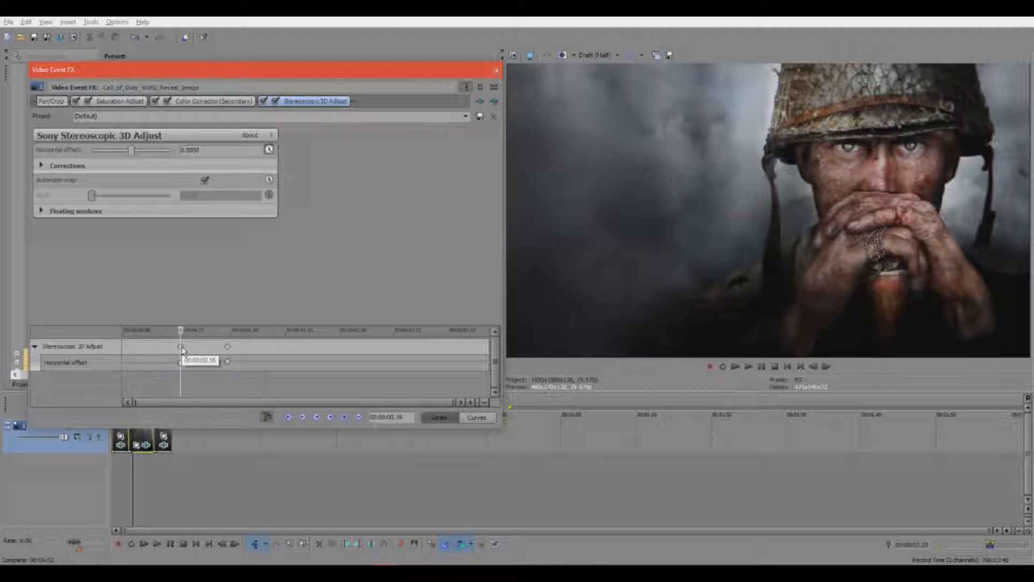
left_click(182, 349)
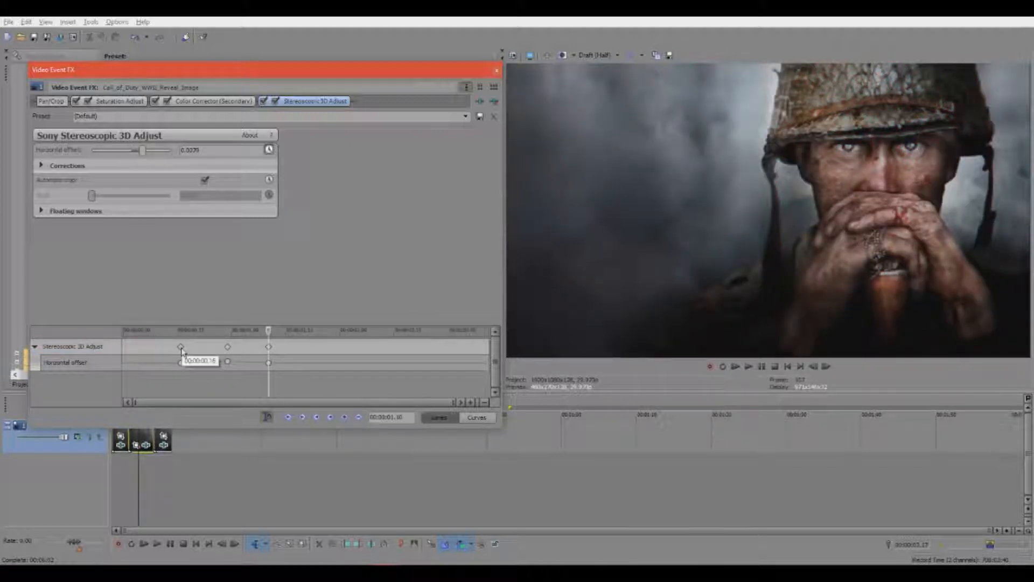
left_click_drag(183, 350, 268, 338)
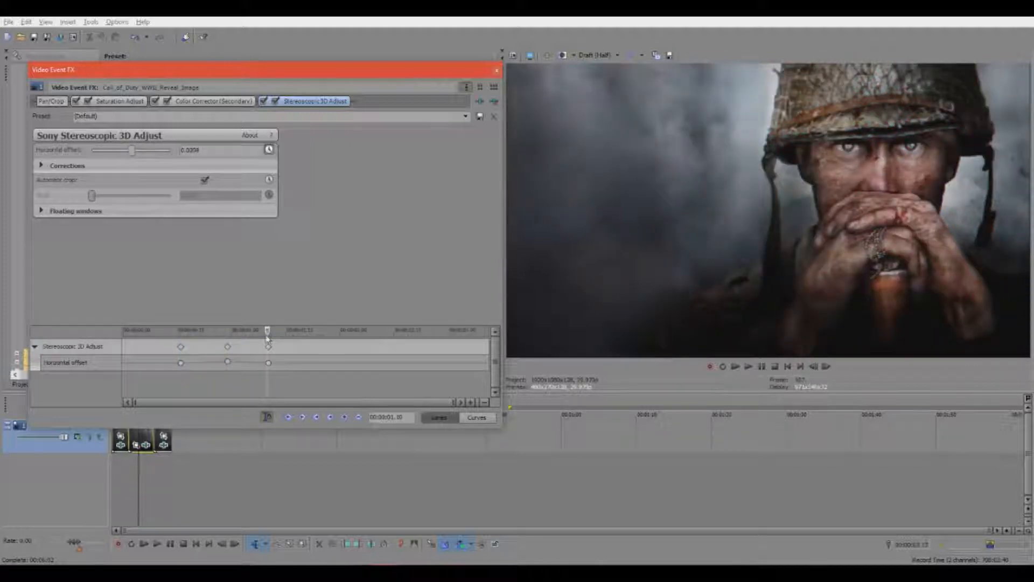
Add a horizontal offset keyframe of -0.0347 at 00:00:01.21 to reverse the red/cyan split
left_click(227, 346)
left_click(268, 348)
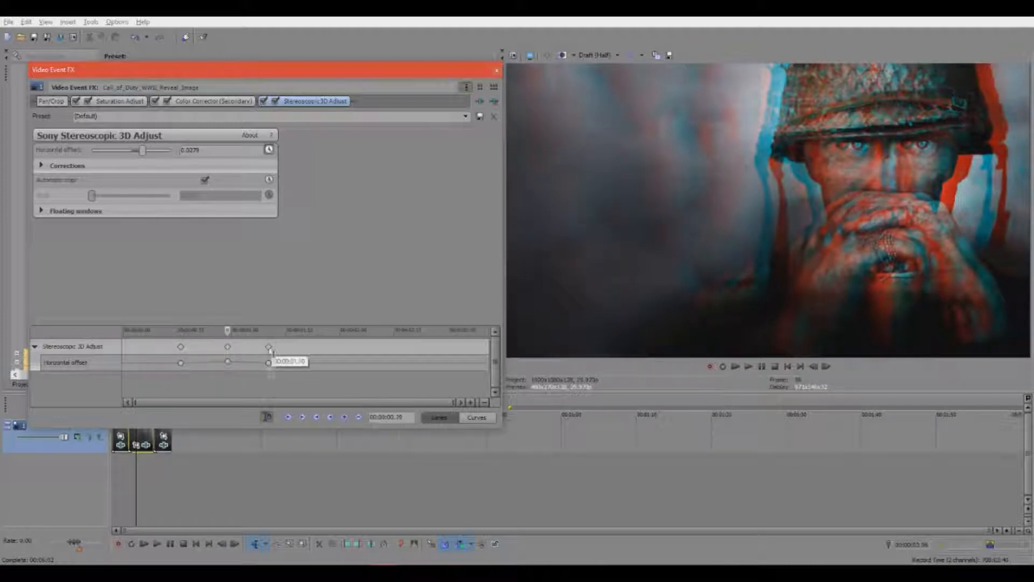
left_click(305, 347)
left_click_drag(131, 151, 119, 152)
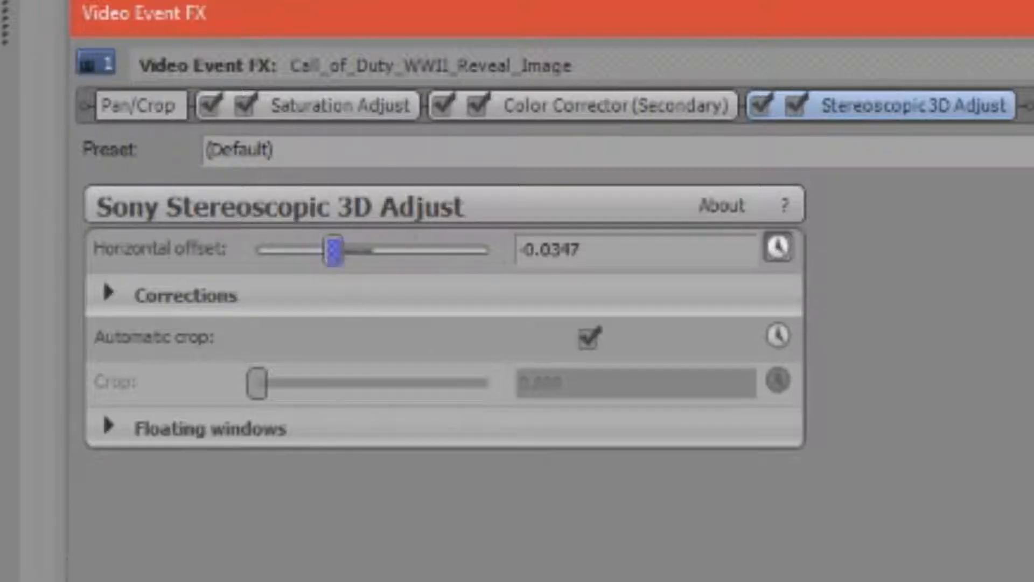
left_click_drag(119, 153, 143, 152)
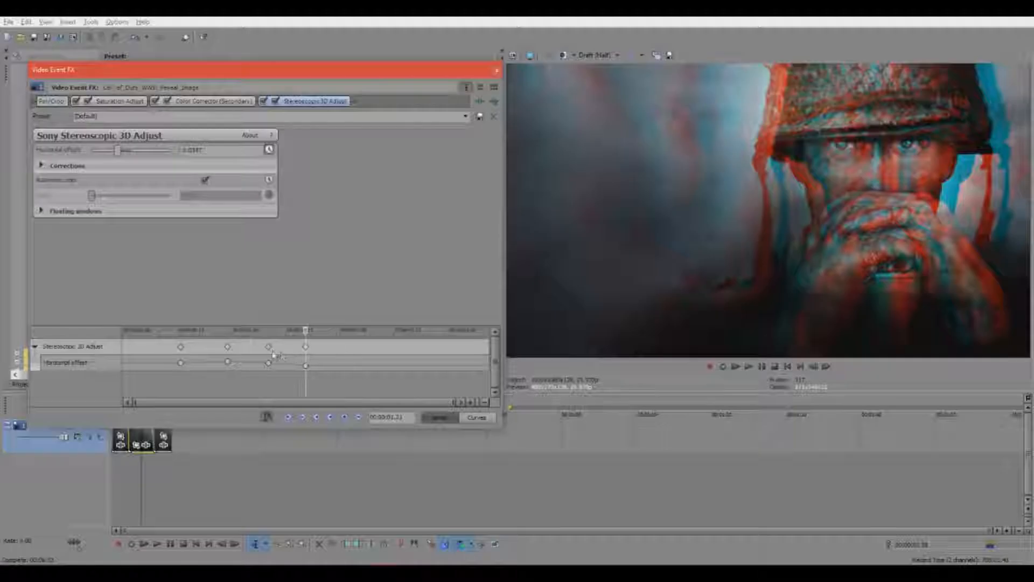
Add a closing horizontal offset keyframe of 0 at about 00:00:01.28 and play back the segment
left_click(333, 348)
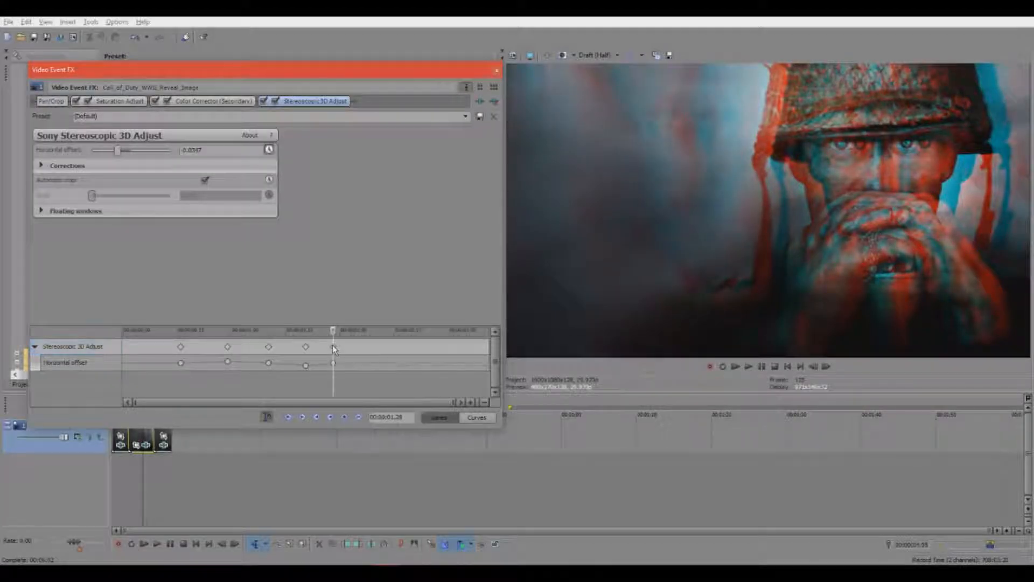
double_click(334, 348)
left_click_drag(334, 349, 338, 349)
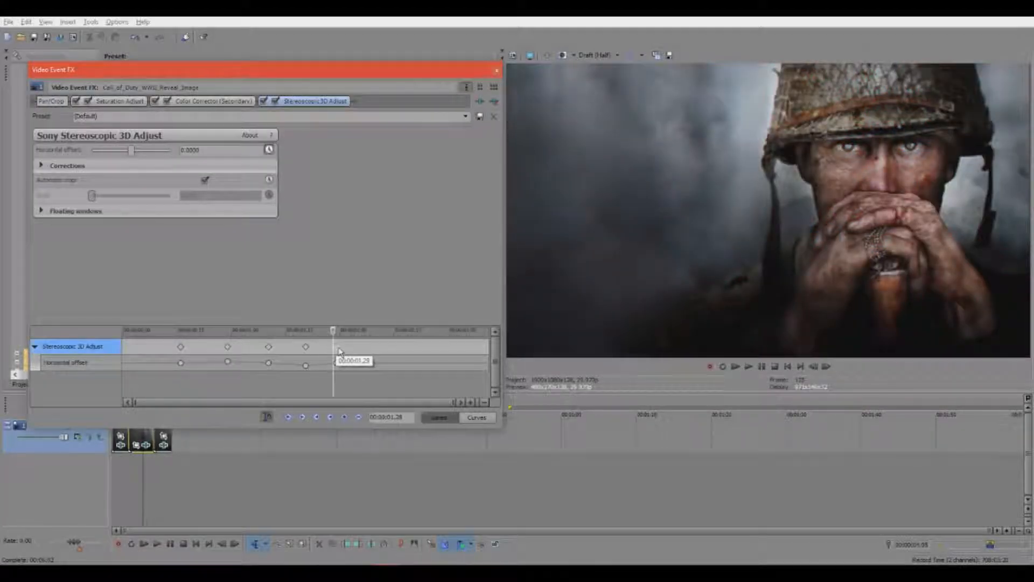
left_click(133, 354)
left_click(748, 367)
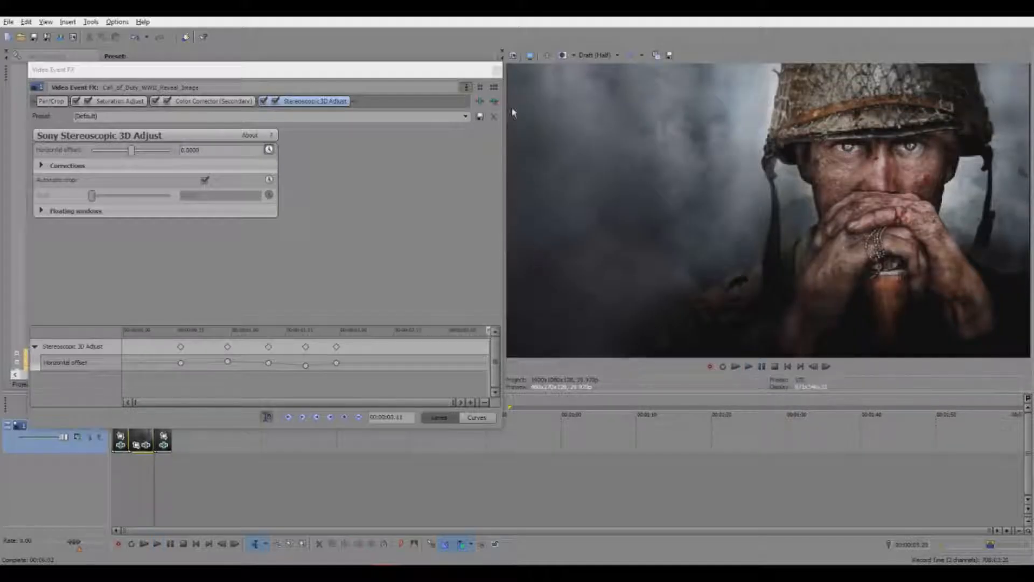
Close the event effects and preview the Untitled.wmv example from the project media
left_click(498, 79)
left_click(29, 387)
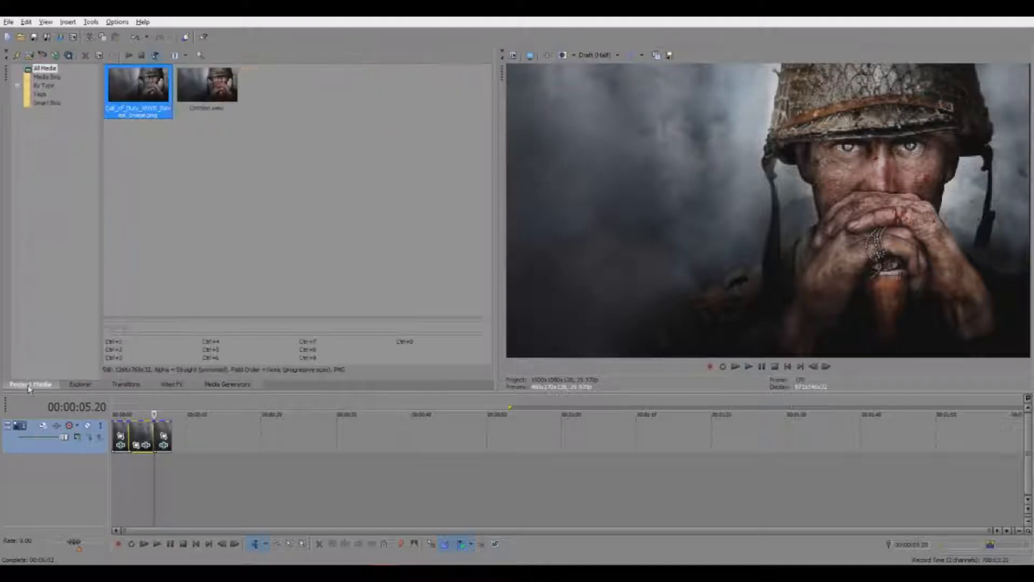
left_click(205, 90)
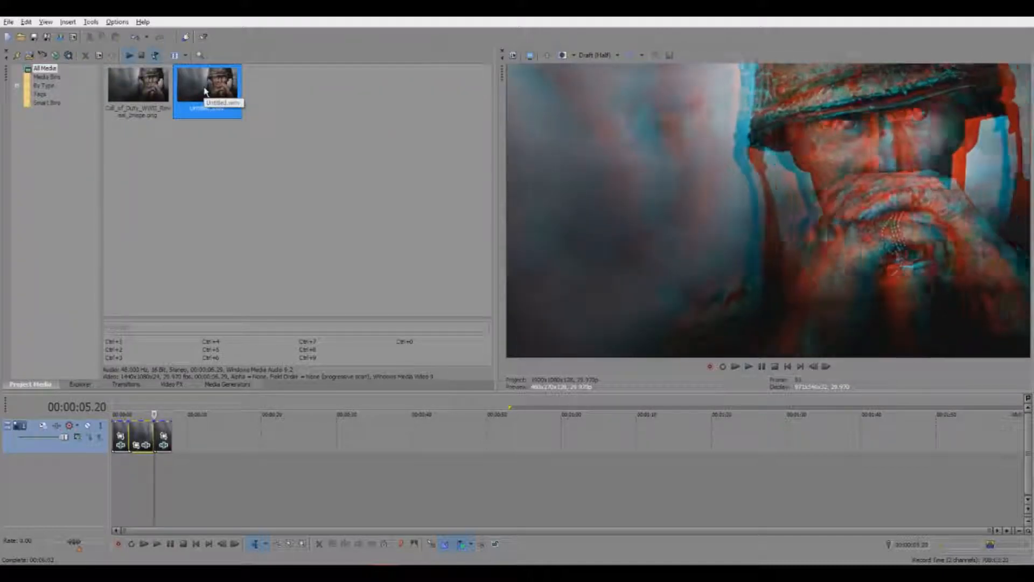
left_click(761, 367)
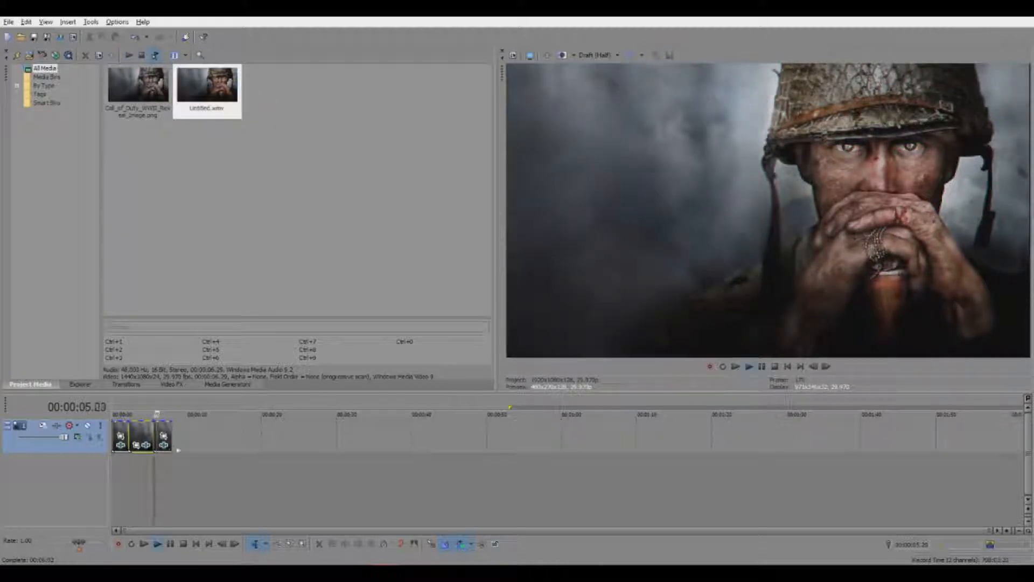
Move the last two horizontal offset keyframes of the middle segment earlier and closer together, and play back the result
left_click(146, 445)
mouse_move(291, 349)
left_mouse_down()
mouse_move(334, 351)
mouse_move(309, 350)
left_mouse_up()
left_click(156, 354)
left_click(752, 368)
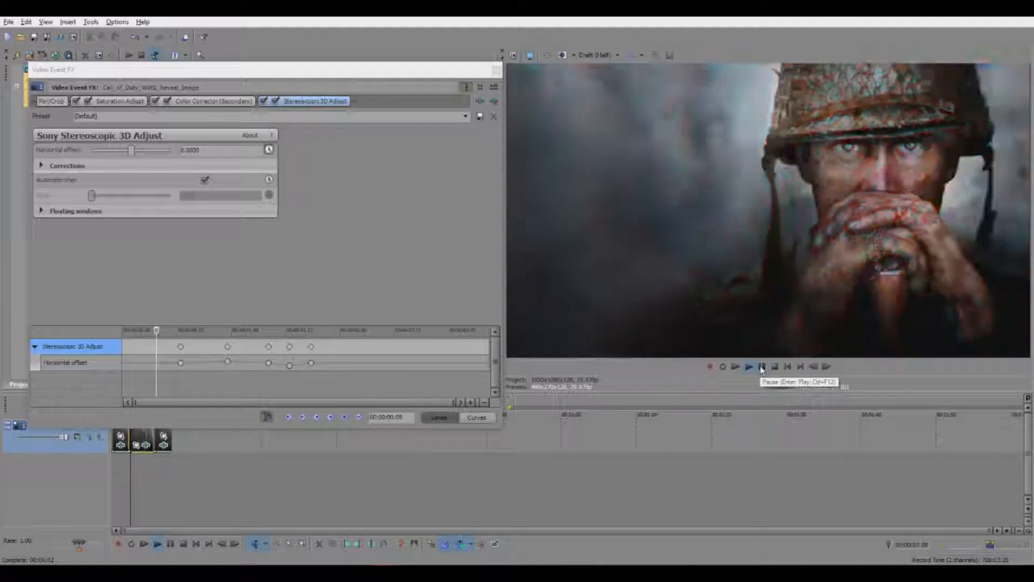
left_click(761, 368)
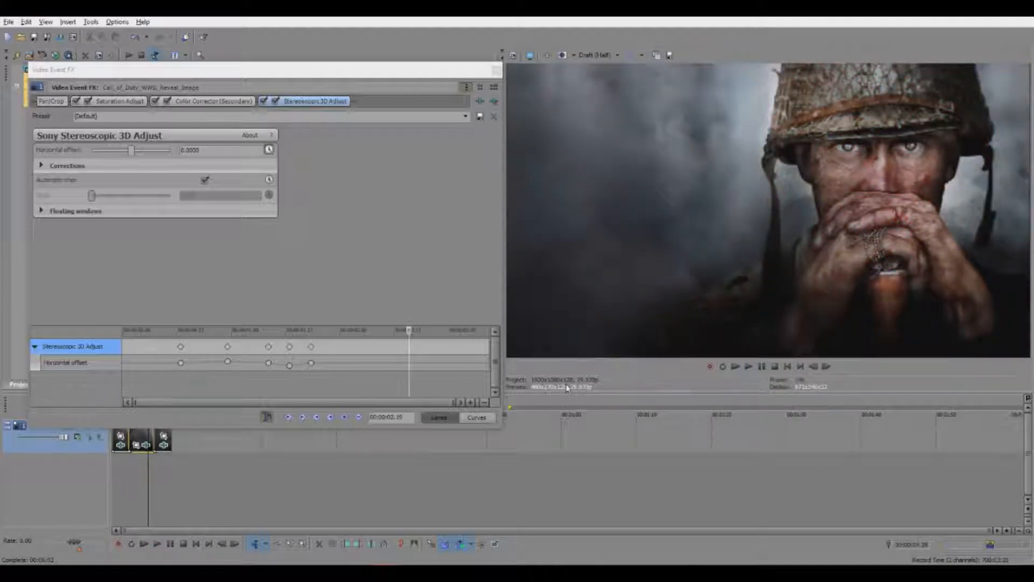
left_click(497, 72)
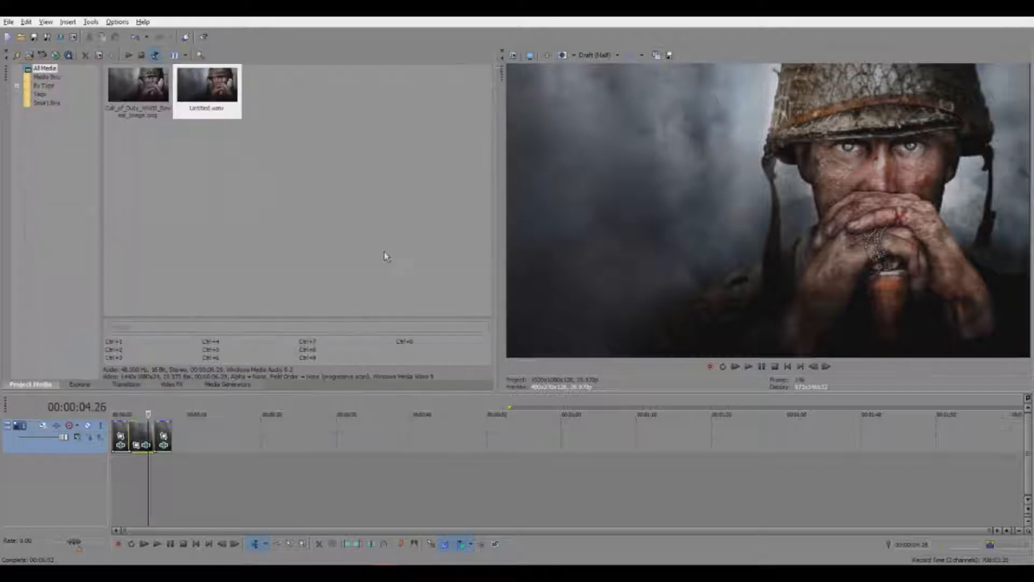
Place the playhead on the first horizontal offset keyframe at 00:00:00.16 and open the middle segment's Pan/Crop settings
left_click(138, 446)
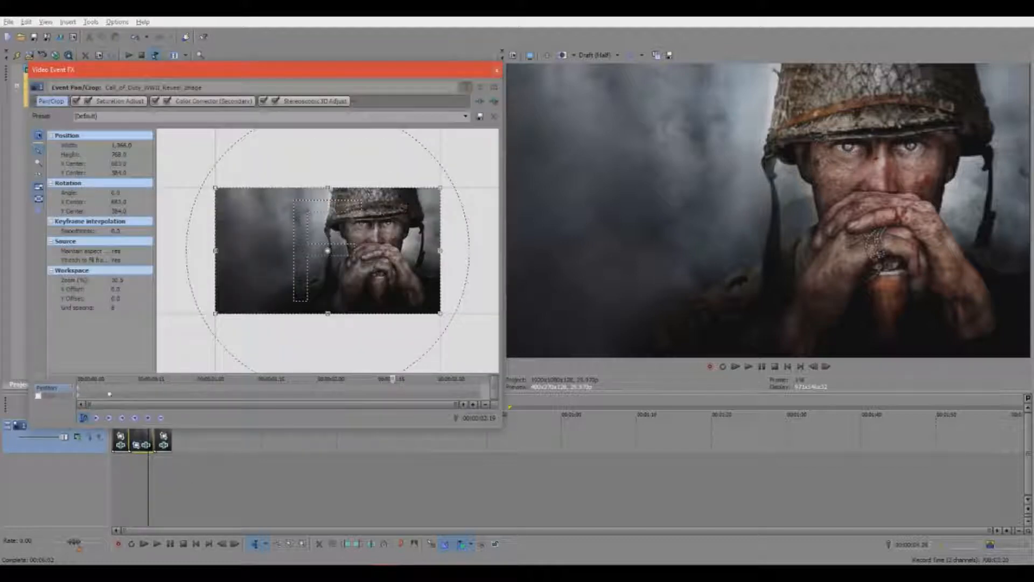
left_click(81, 392)
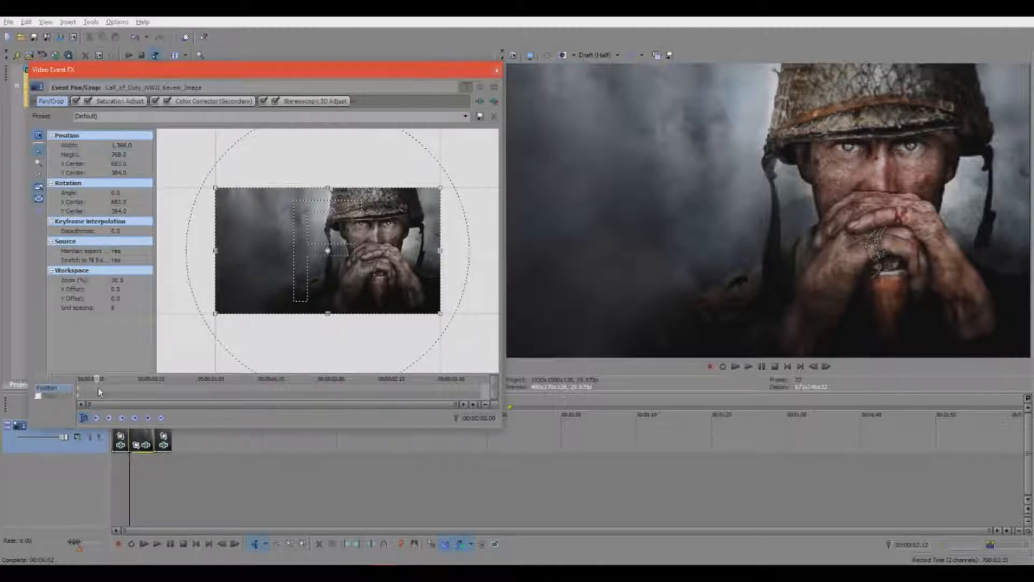
left_click(146, 445)
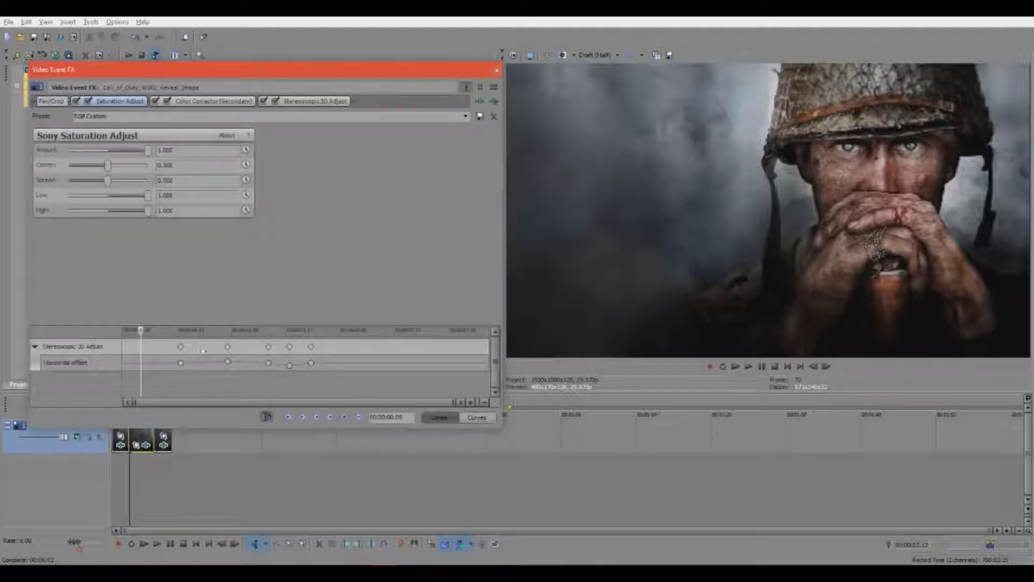
left_click(181, 347)
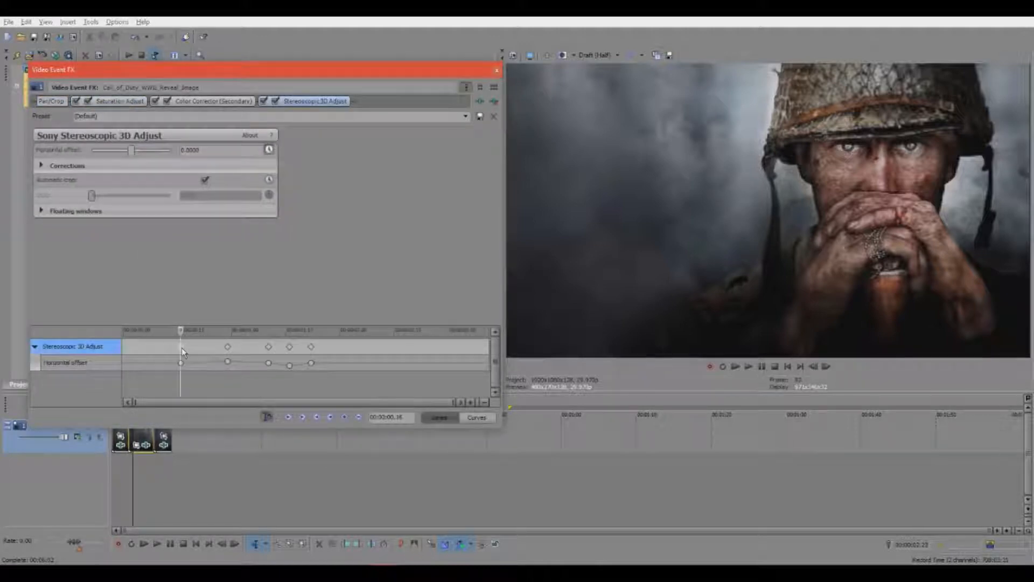
left_click(181, 363)
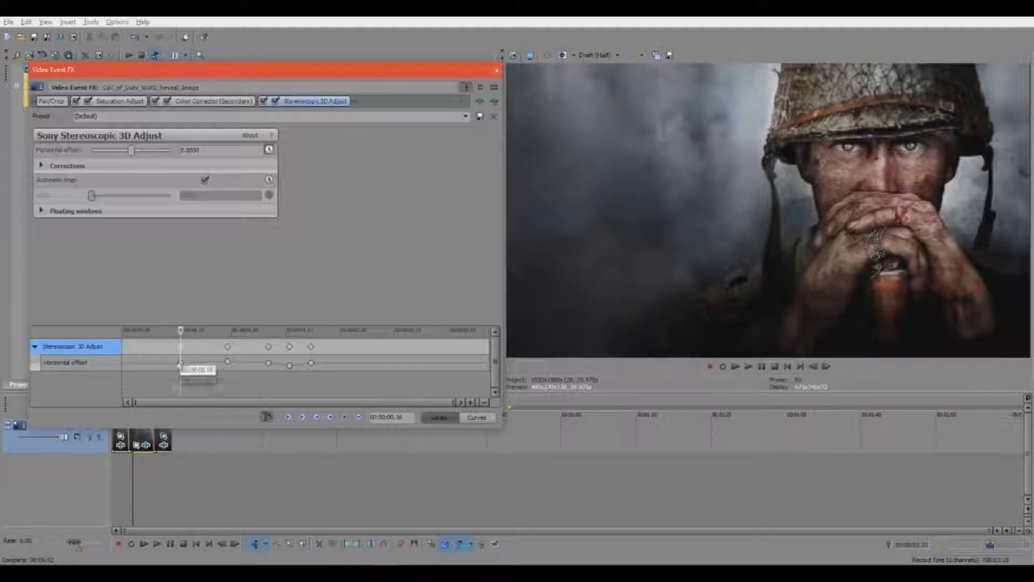
left_click(137, 445)
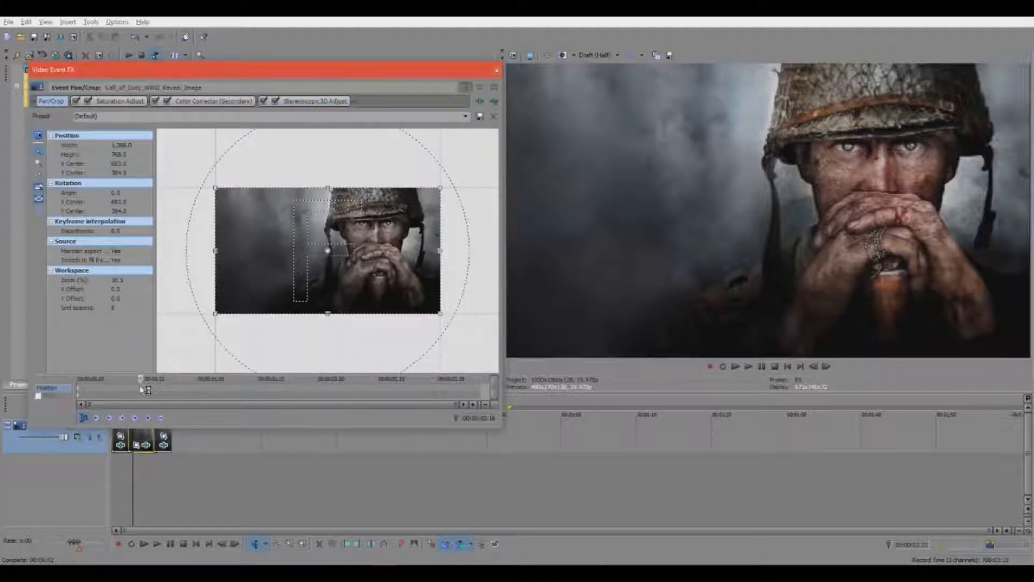
Add a full-frame Pan/Crop position keyframe at 00:00:00.16, checking frame by frame where the colour split begins
left_click(80, 389)
left_click(820, 370)
left_click(825, 368)
left_click(825, 367)
left_click(825, 368)
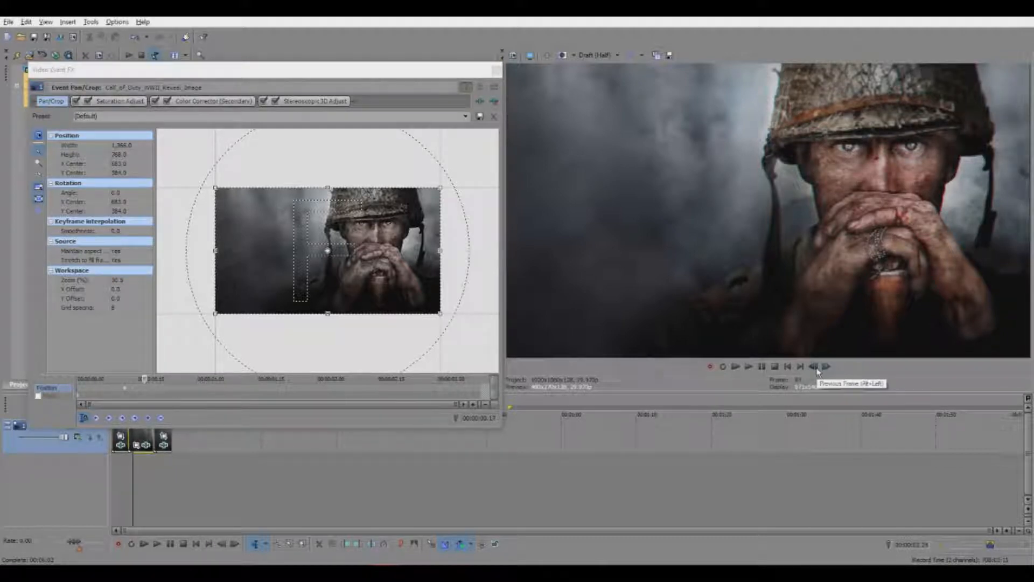
left_click(817, 369)
left_click(825, 368)
left_click(814, 369)
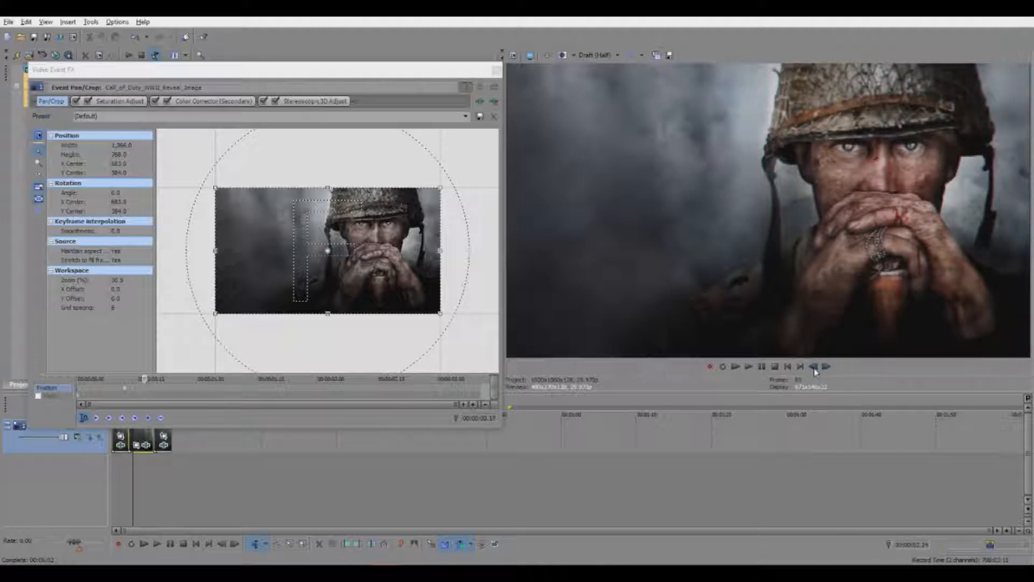
left_click(814, 368)
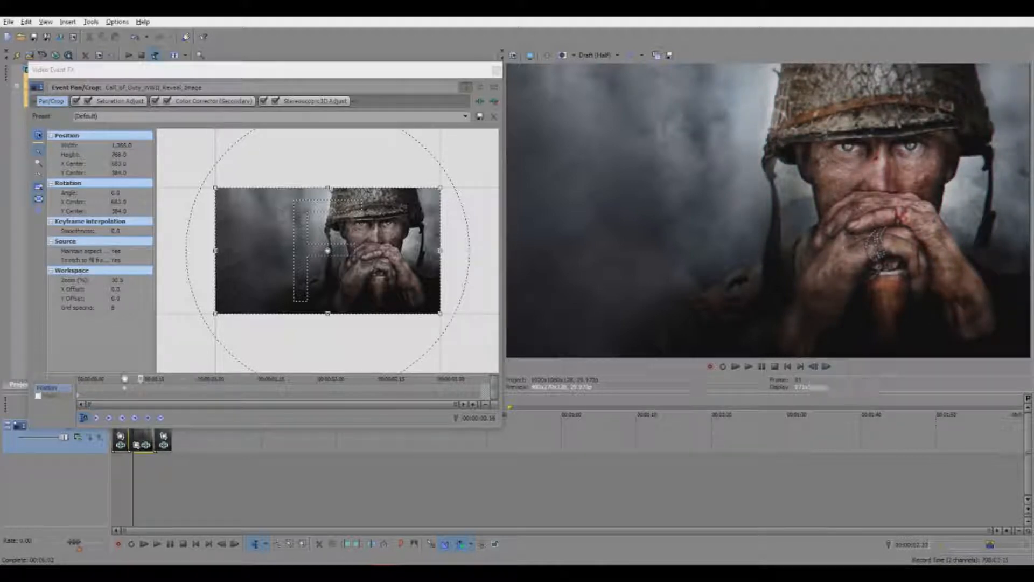
left_click(130, 392)
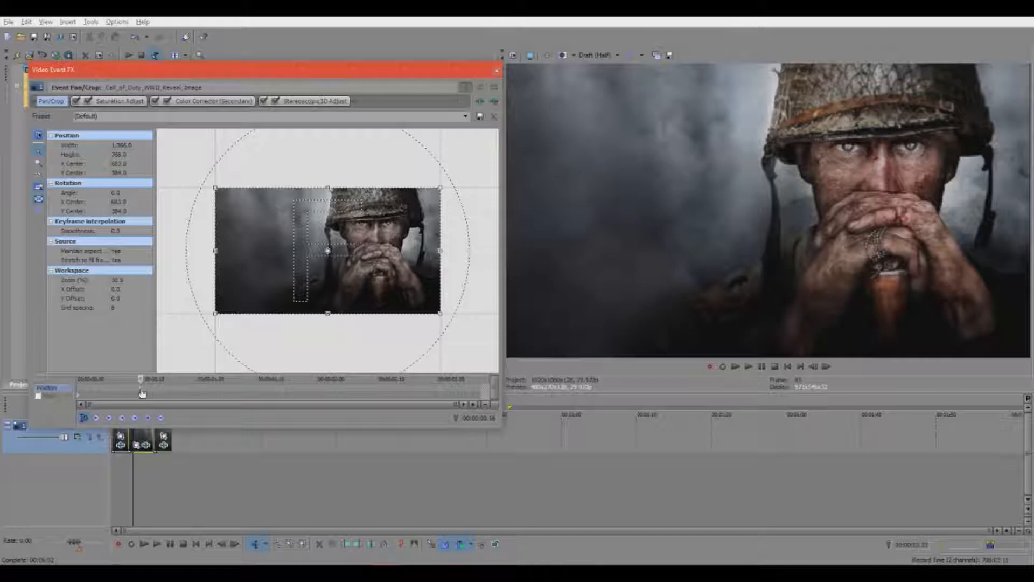
At 00:00:00.29, shrink the crop frame to about 940 wide, rotate it about 10°, and centre it around the soldier's face
left_click(153, 387)
left_click(825, 368)
left_click(824, 368)
left_click(825, 368)
left_click(825, 368)
left_click(825, 368)
left_click(825, 369)
left_click(824, 368)
left_click(824, 369)
left_click(824, 368)
left_click(824, 369)
left_click(824, 368)
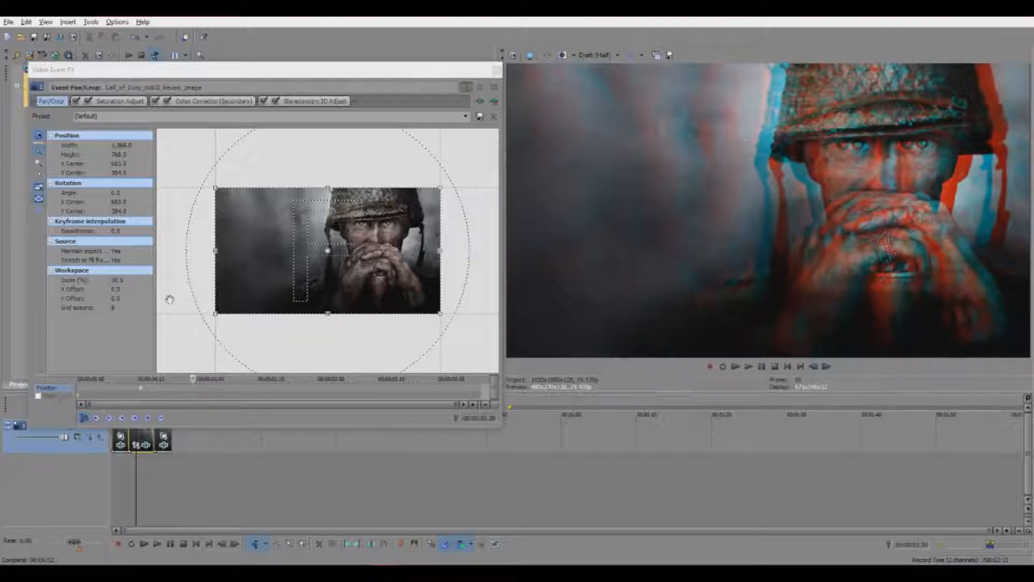
left_click_drag(215, 313, 253, 270)
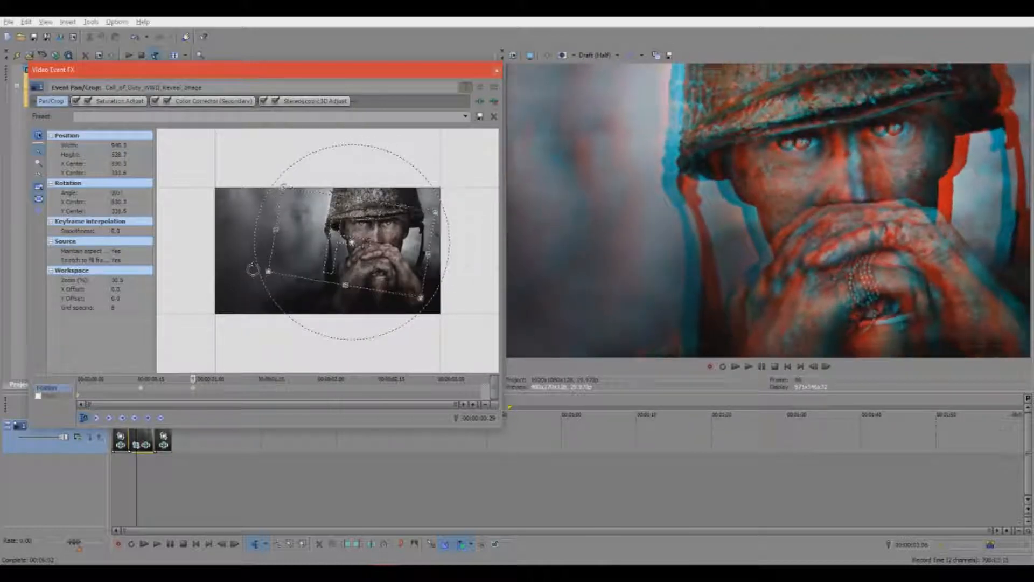
left_click_drag(292, 263, 293, 266)
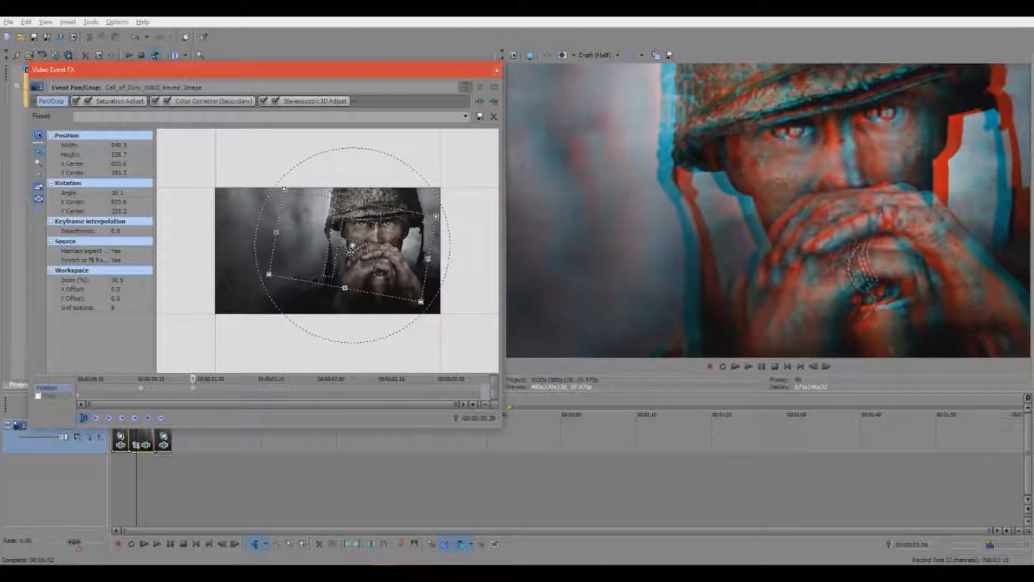
Step through the frames to where the first colour split ends and restore the full-frame Pan/Crop position at 00:00:01.10
left_click(143, 392)
left_click(232, 389)
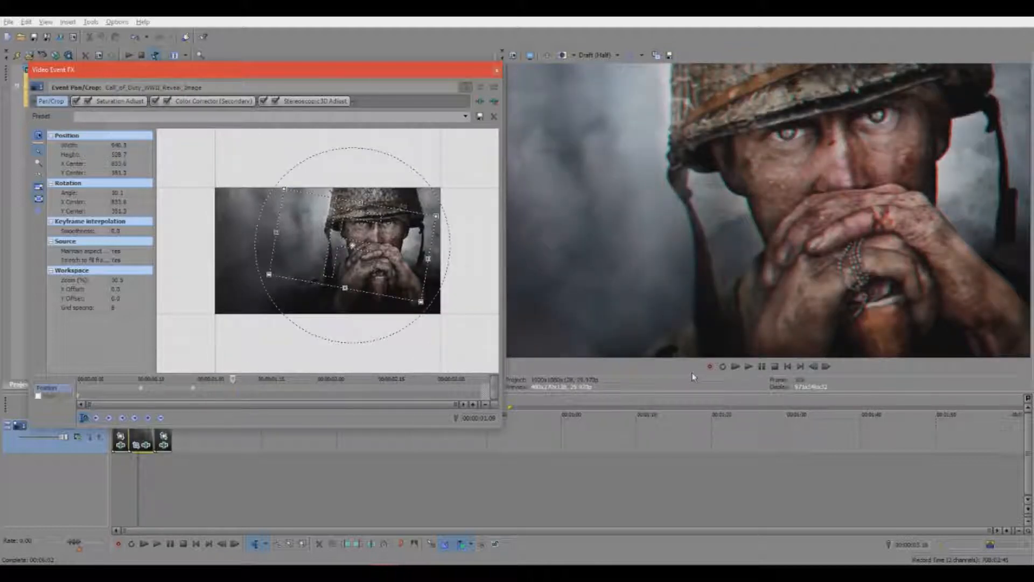
left_click(814, 367)
left_click(814, 367)
left_click(815, 367)
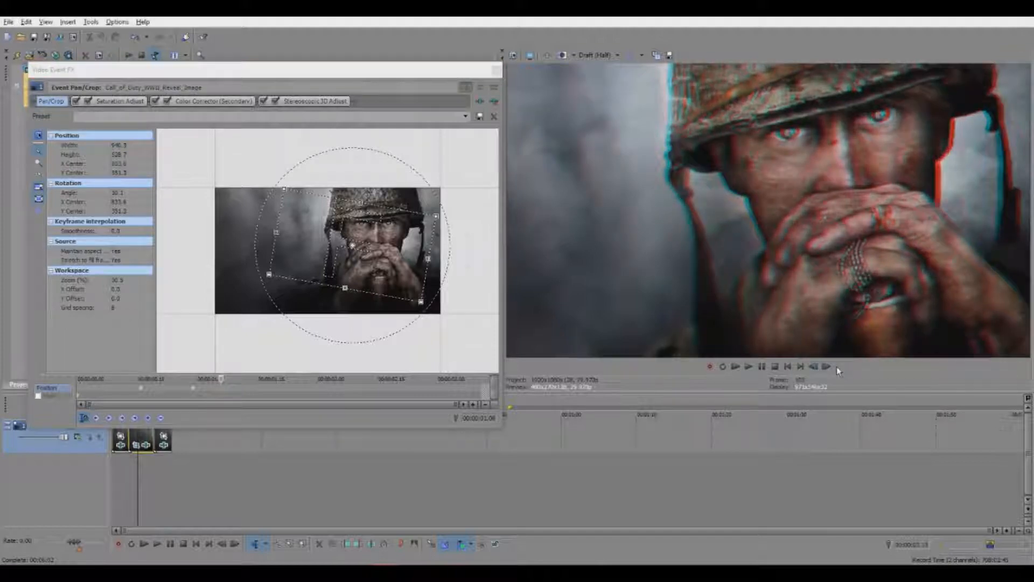
left_click(828, 367)
left_click(828, 367)
left_click(828, 368)
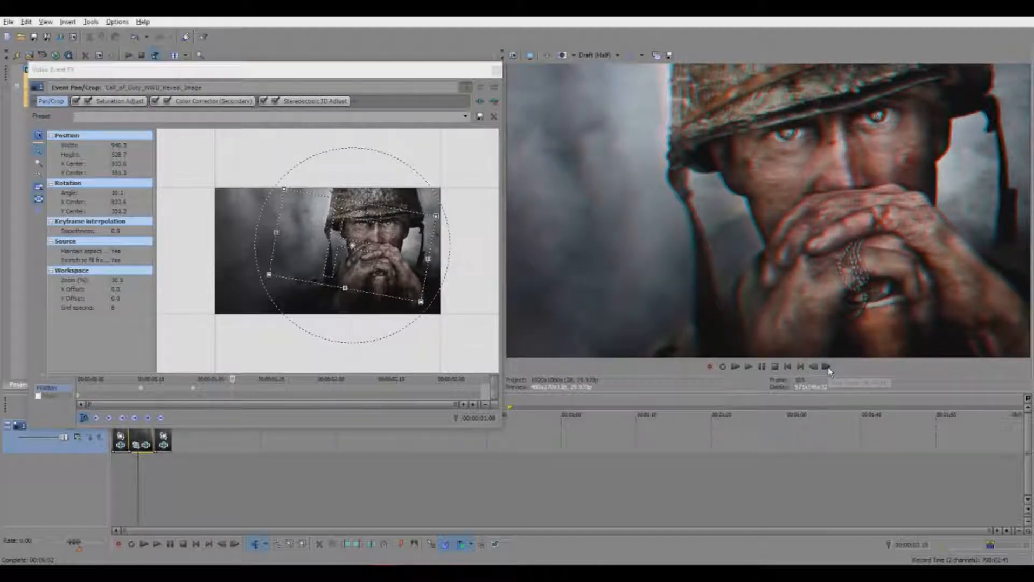
left_click(828, 367)
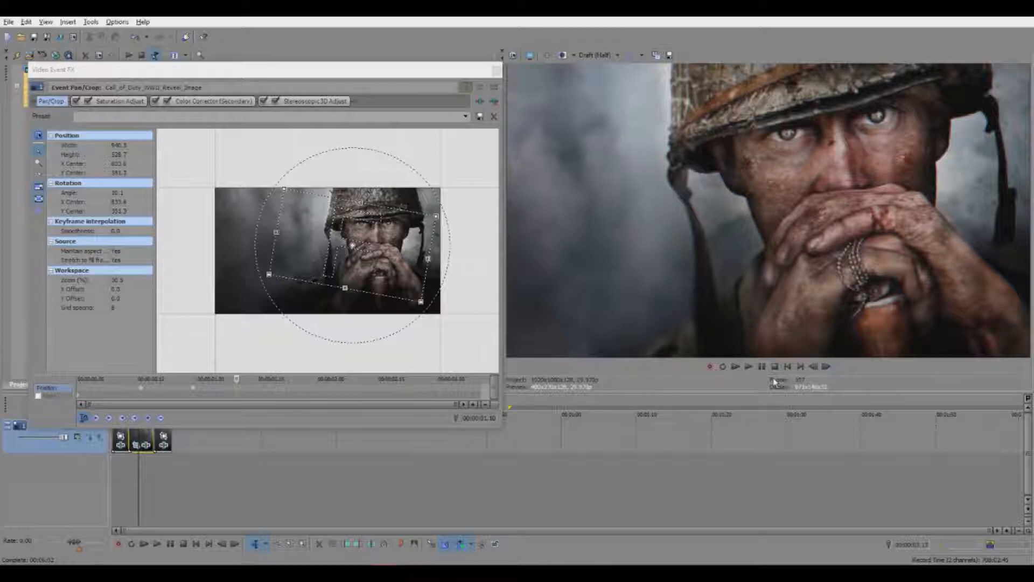
right_click(313, 263)
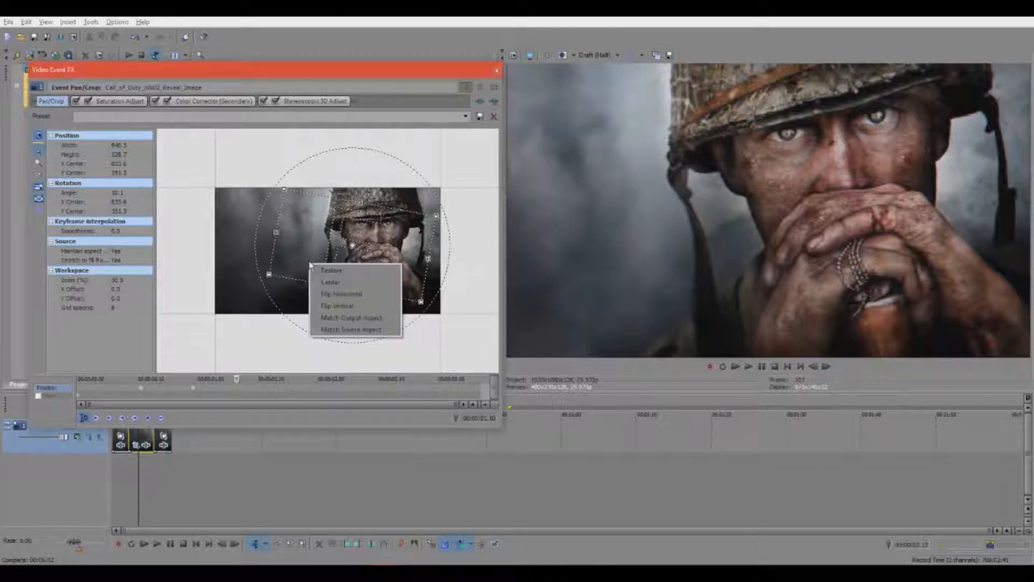
left_click(327, 269)
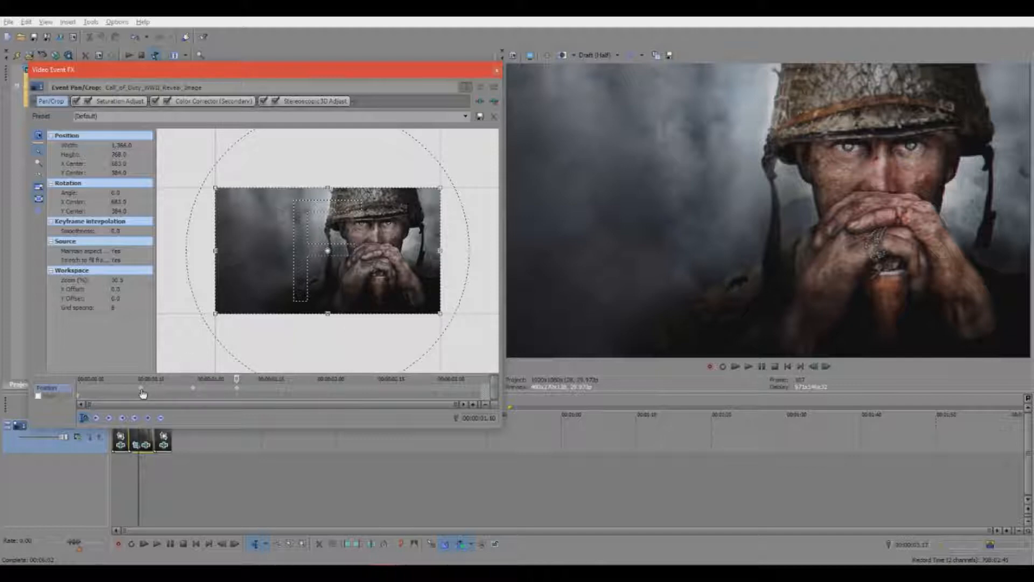
At 00:00:01.16, shrink the crop frame to about 737 wide, rotate it about -12°, and centre it around the soldier's face
left_click(248, 388)
left_click(826, 366)
left_click(827, 366)
left_click(826, 366)
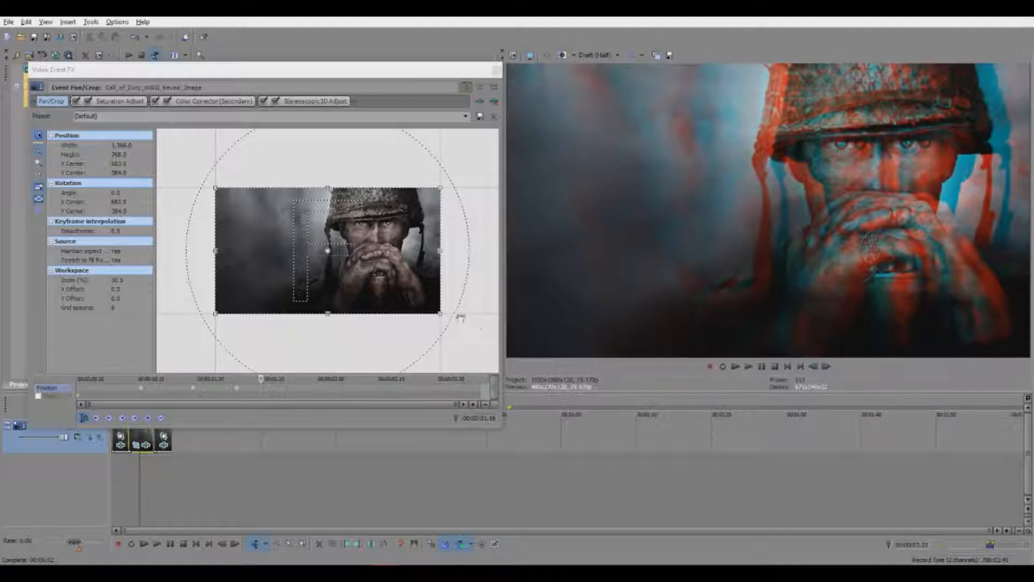
left_click_drag(440, 313, 430, 285)
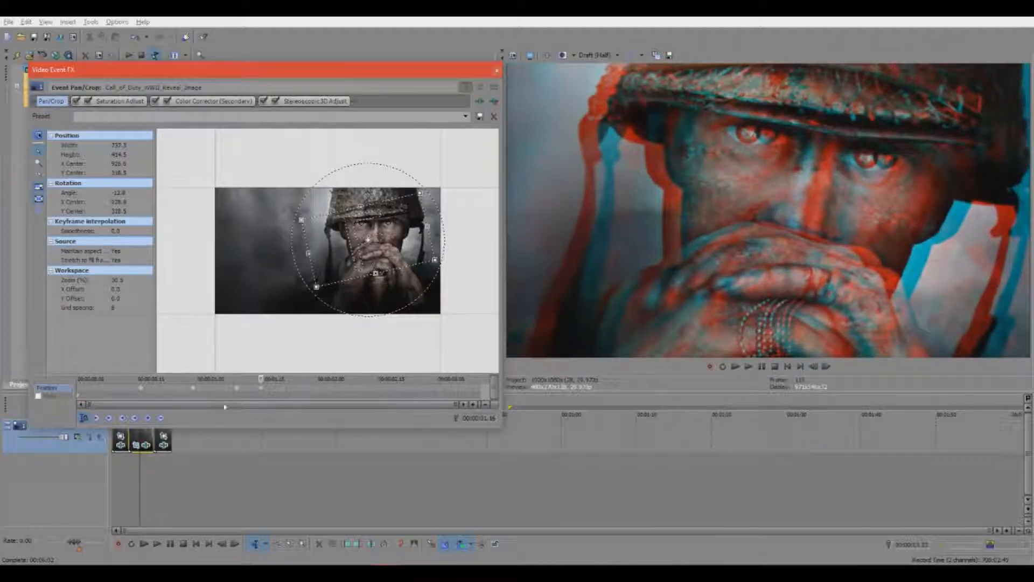
Restore the full-frame Pan/Crop position at 00:00:01.23, play back the animation, and close the Pan/Crop settings
left_click(288, 389)
right_click(330, 257)
left_click(344, 265)
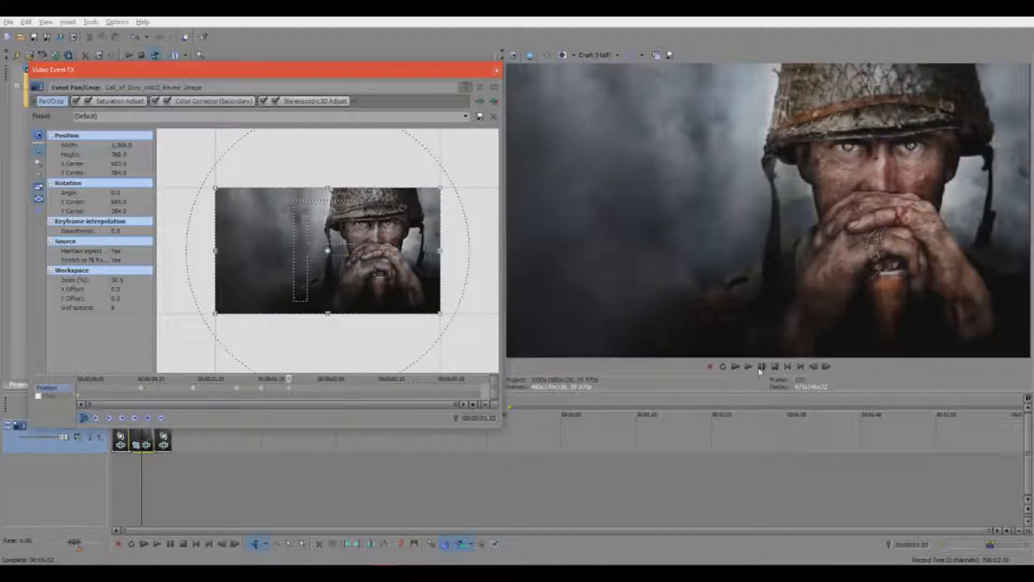
left_click(739, 367)
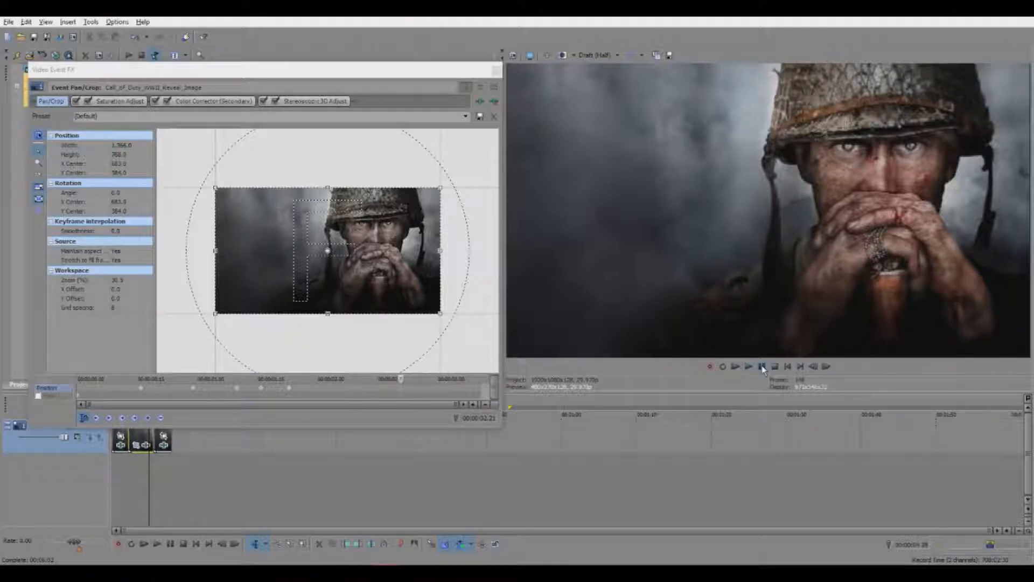
left_click(497, 71)
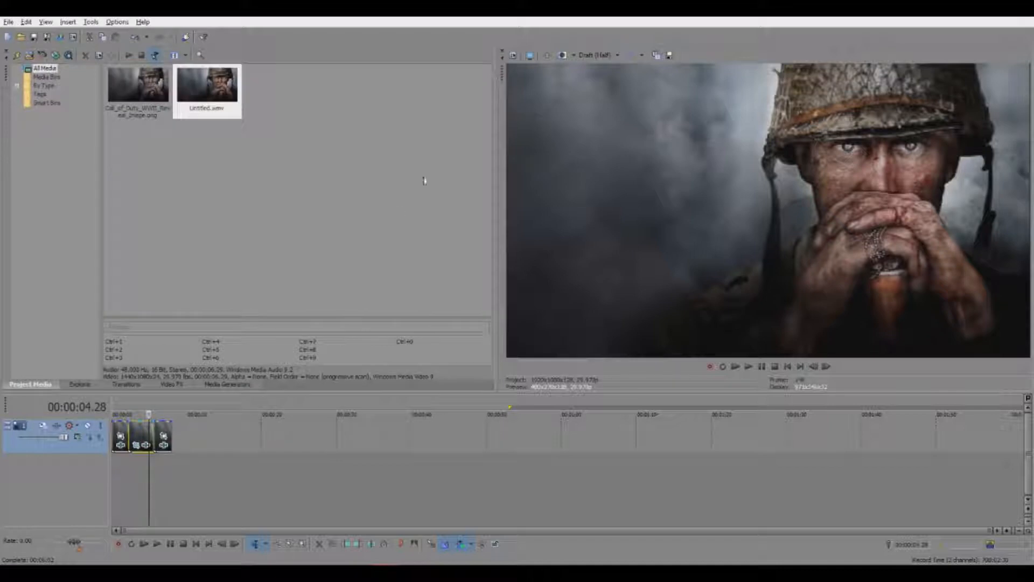
Create a time selection spanning all three image segments on the timeline
left_click(209, 438)
left_click(168, 473)
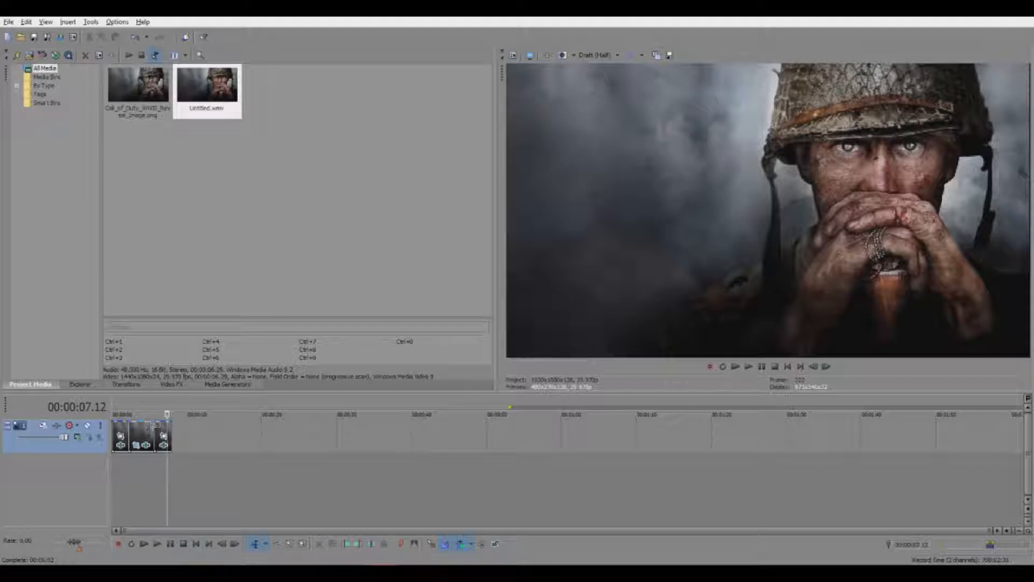
double_click(161, 435)
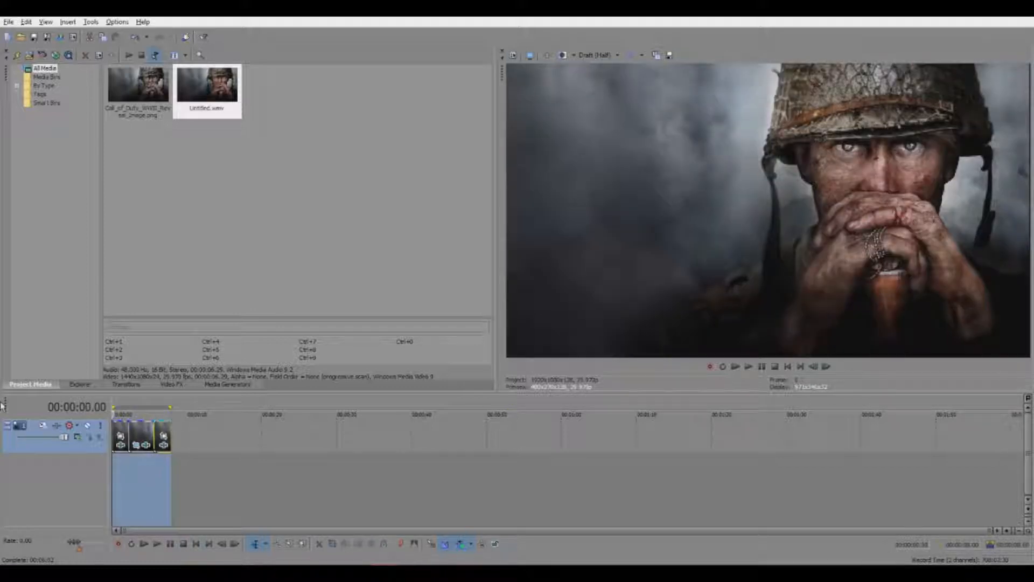